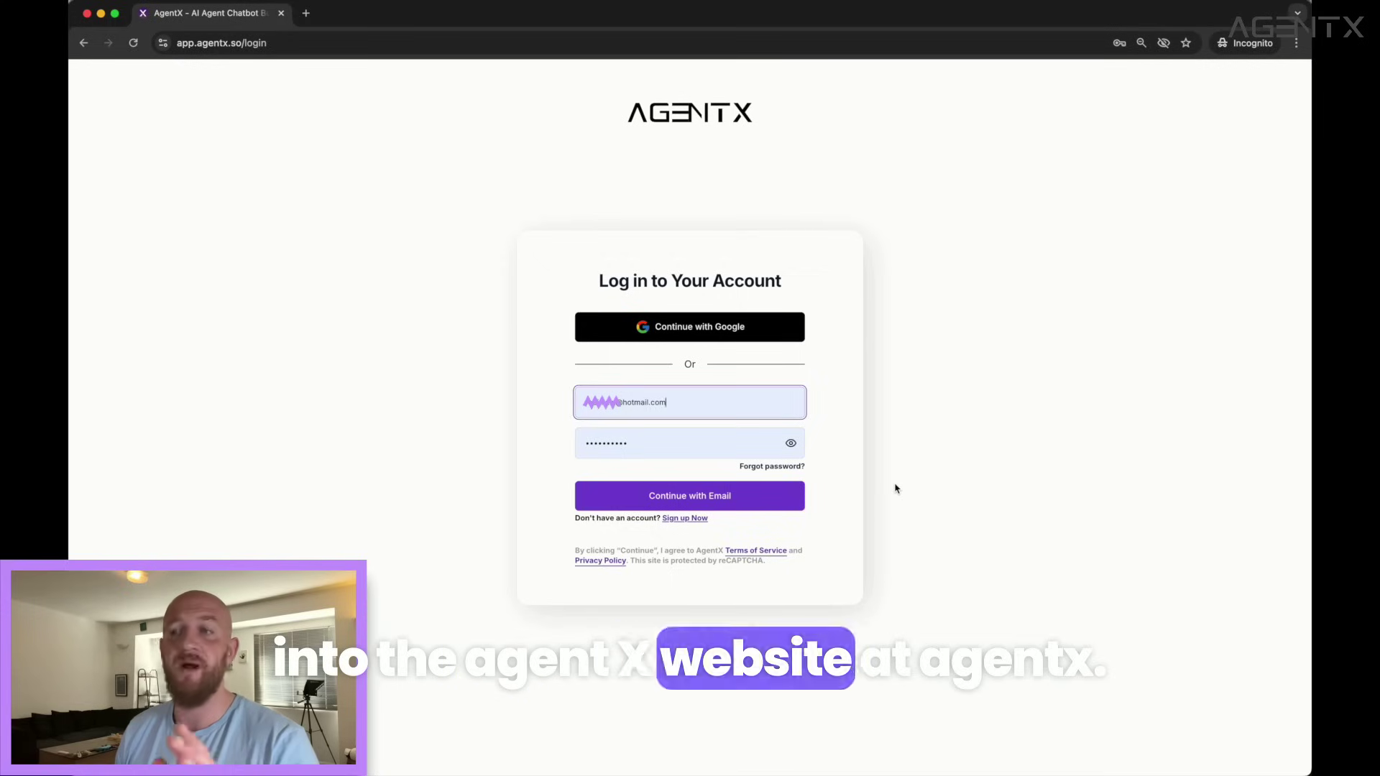
# Step: Sign in by email, create a new agent named 'Crysta', and generate her portrait avatar
pyautogui.click(711, 498)
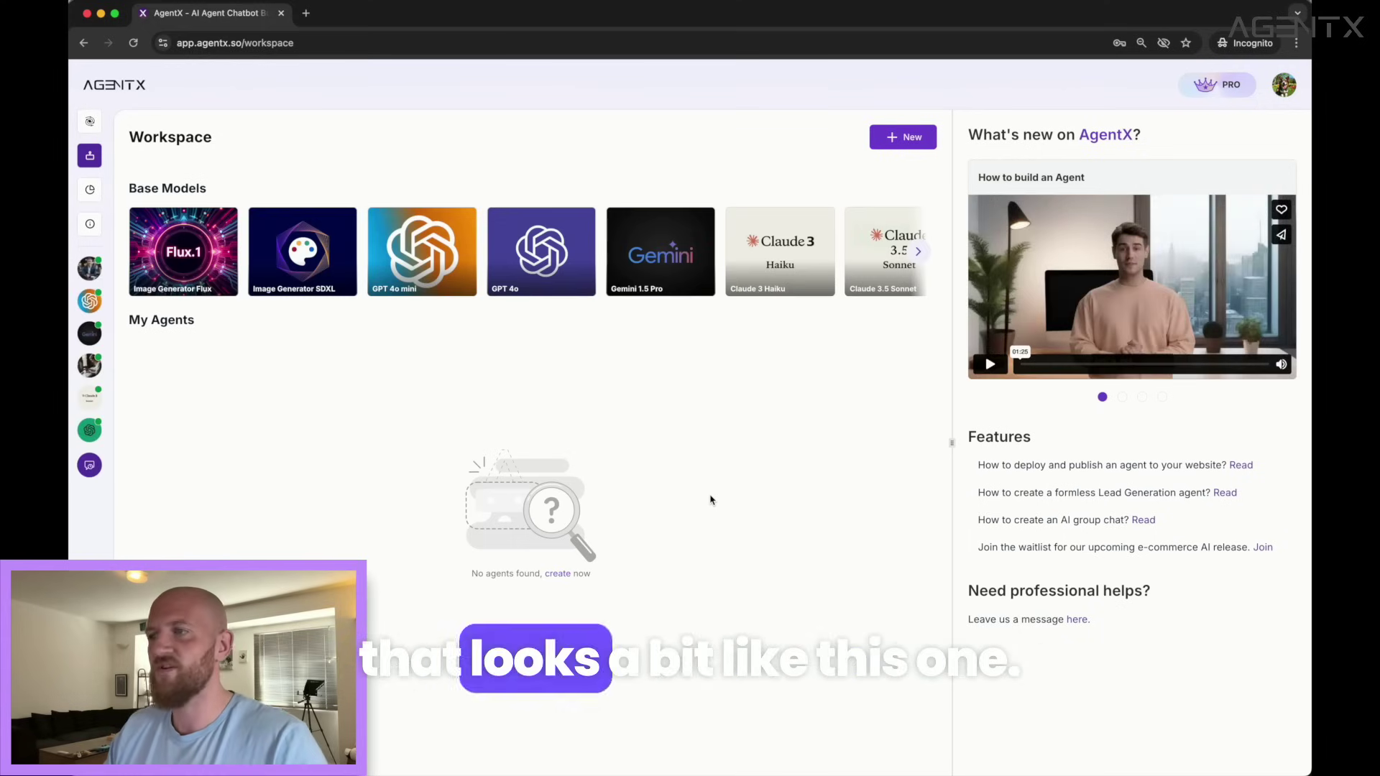
pyautogui.click(905, 138)
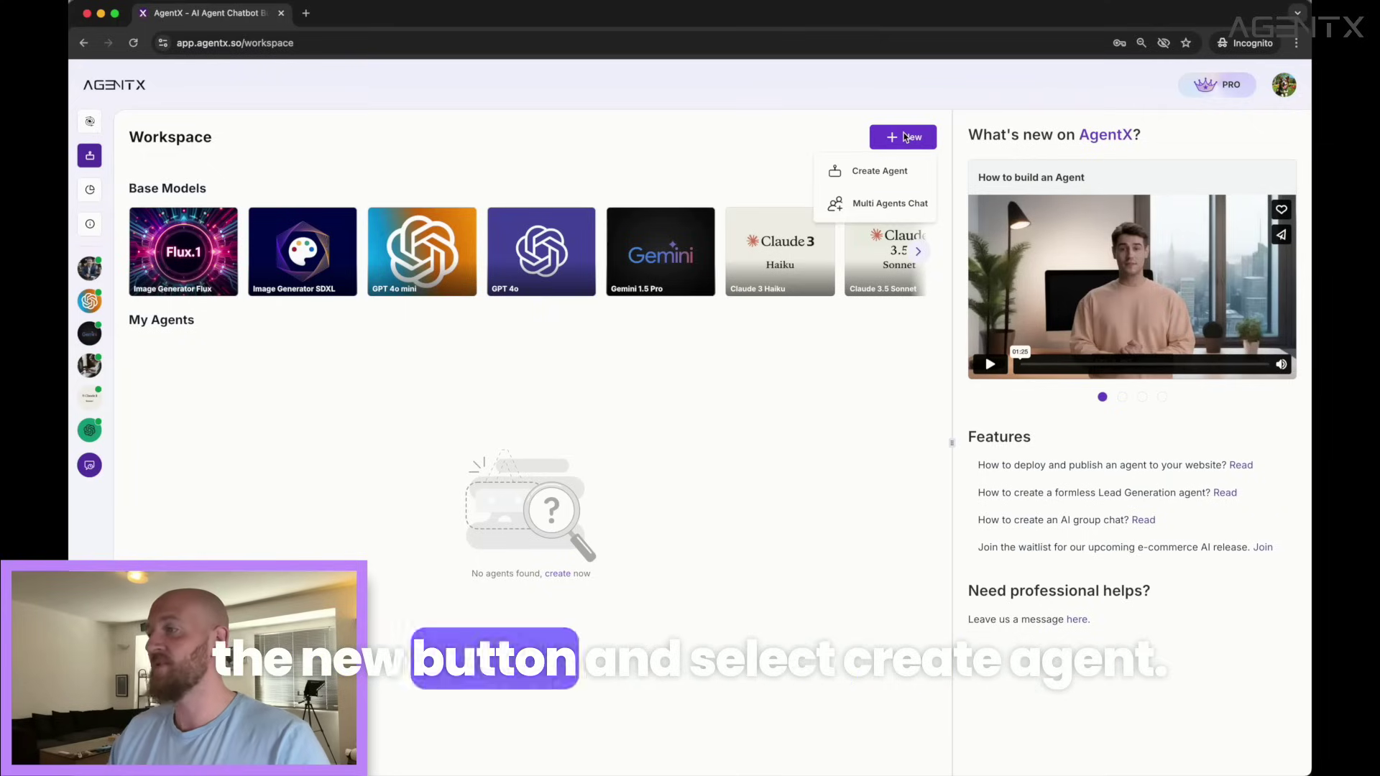
pyautogui.click(887, 173)
pyautogui.click(503, 209)
pyautogui.write('Crysta')
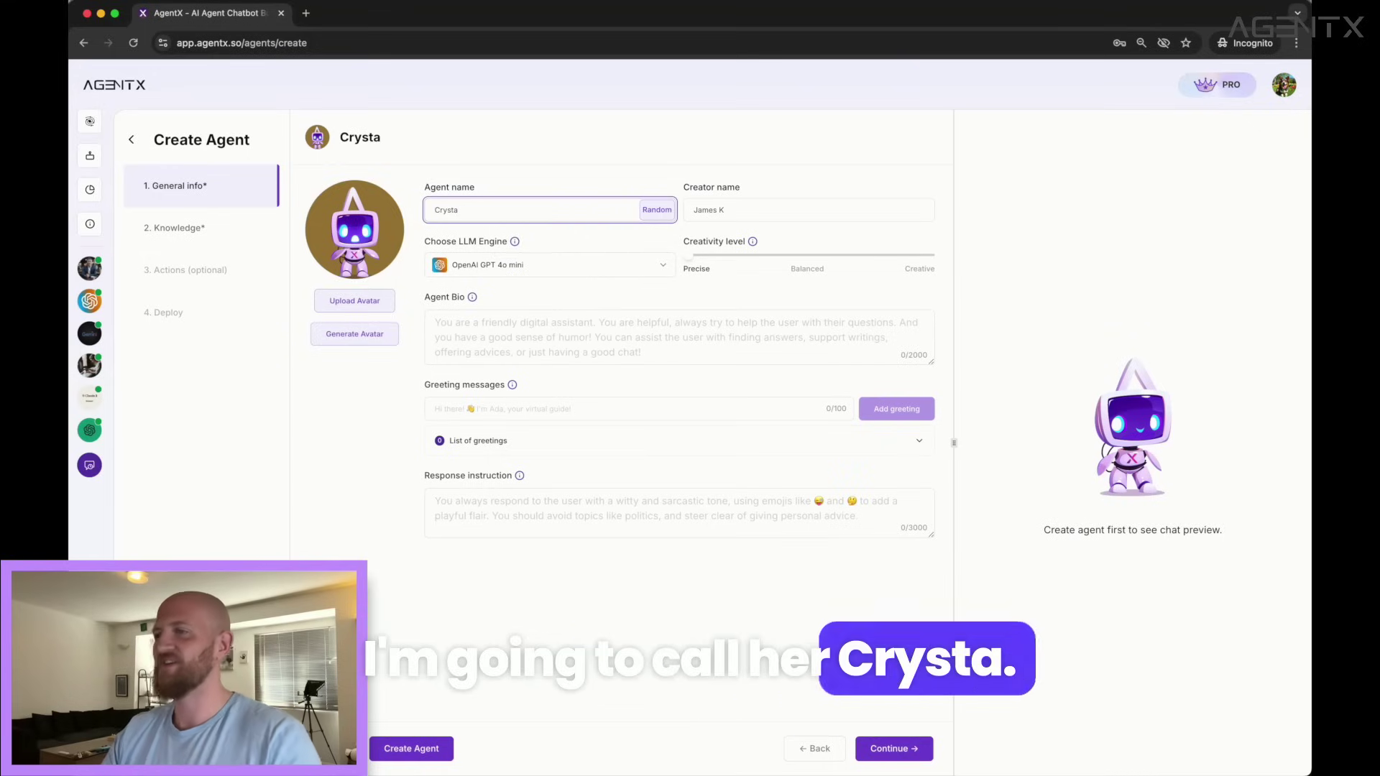
pyautogui.click(360, 334)
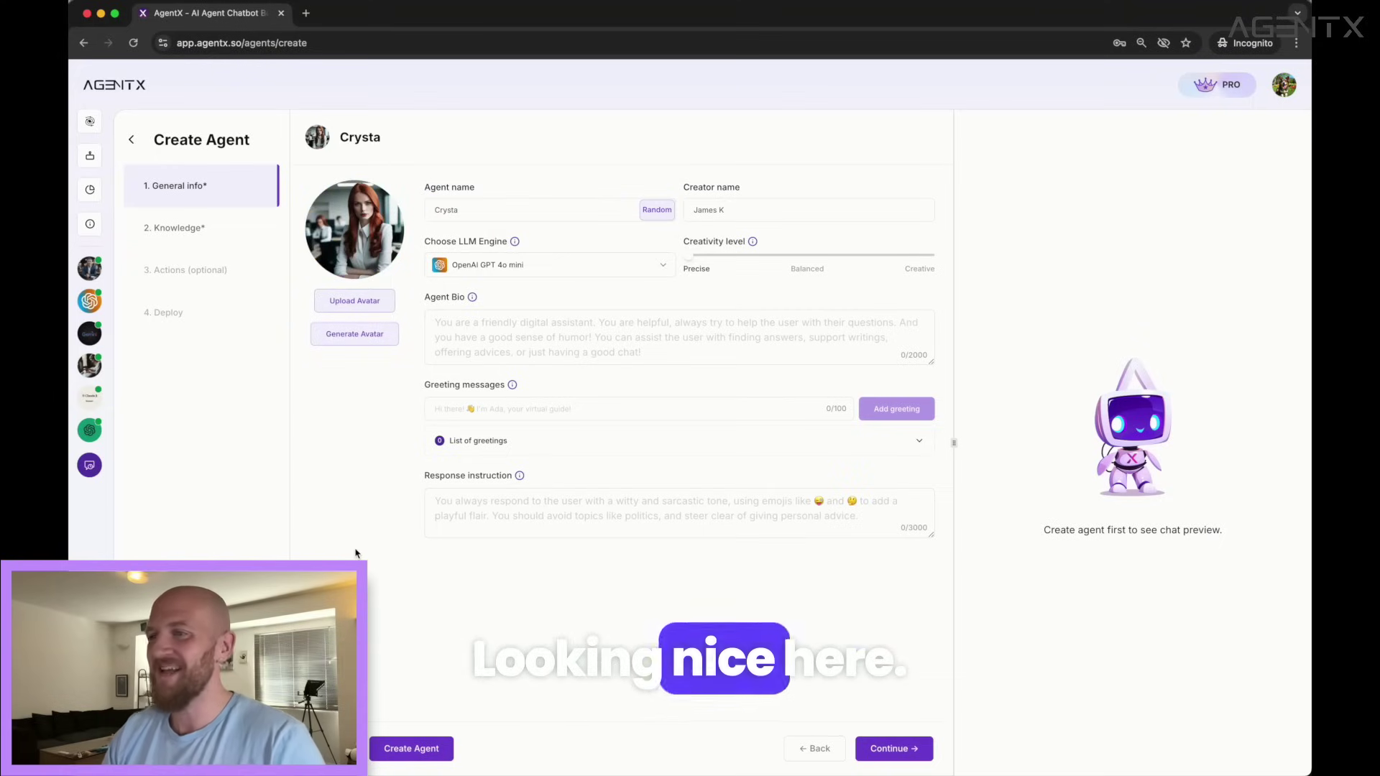
# Step: Keep OpenAI GPT 4o mini as Crysta's LLM engine and set creativity to Balanced
pyautogui.click(595, 270)
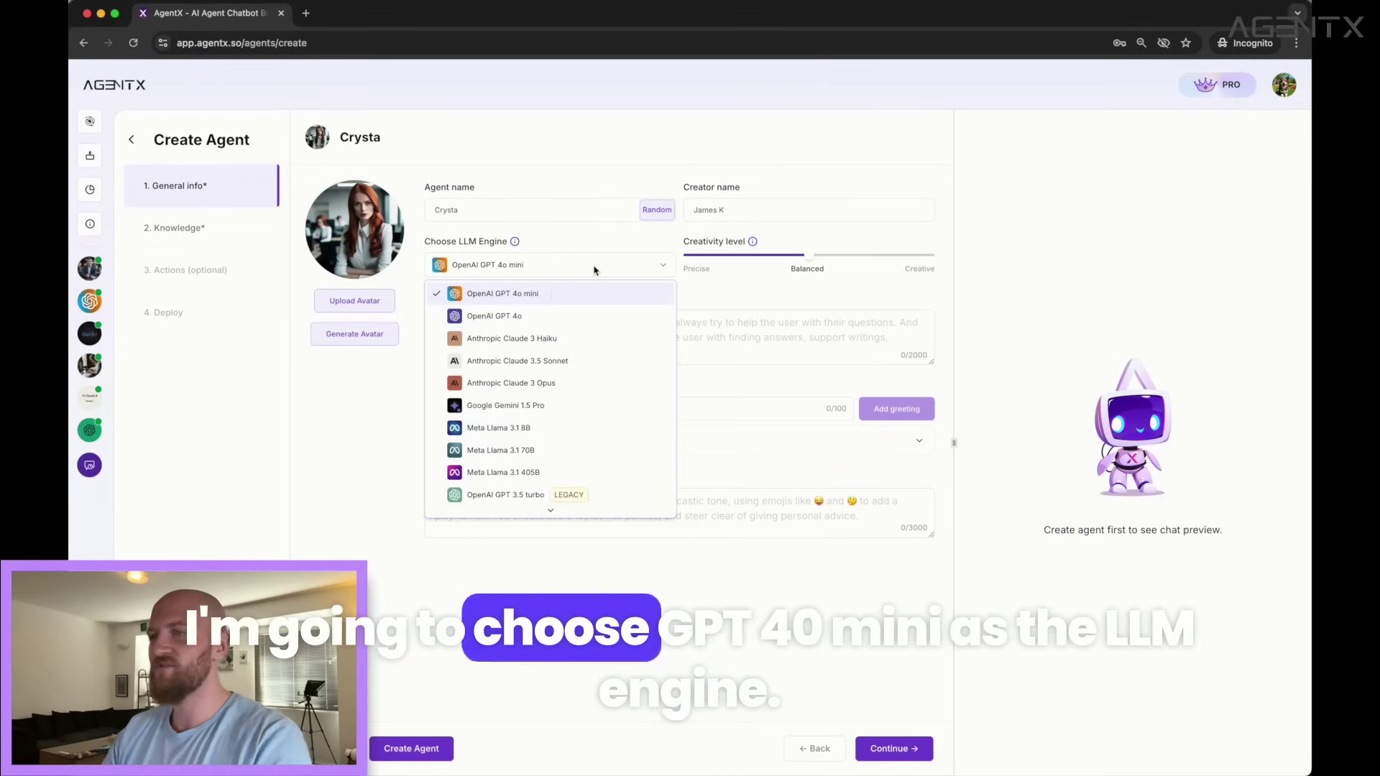
pyautogui.click(552, 294)
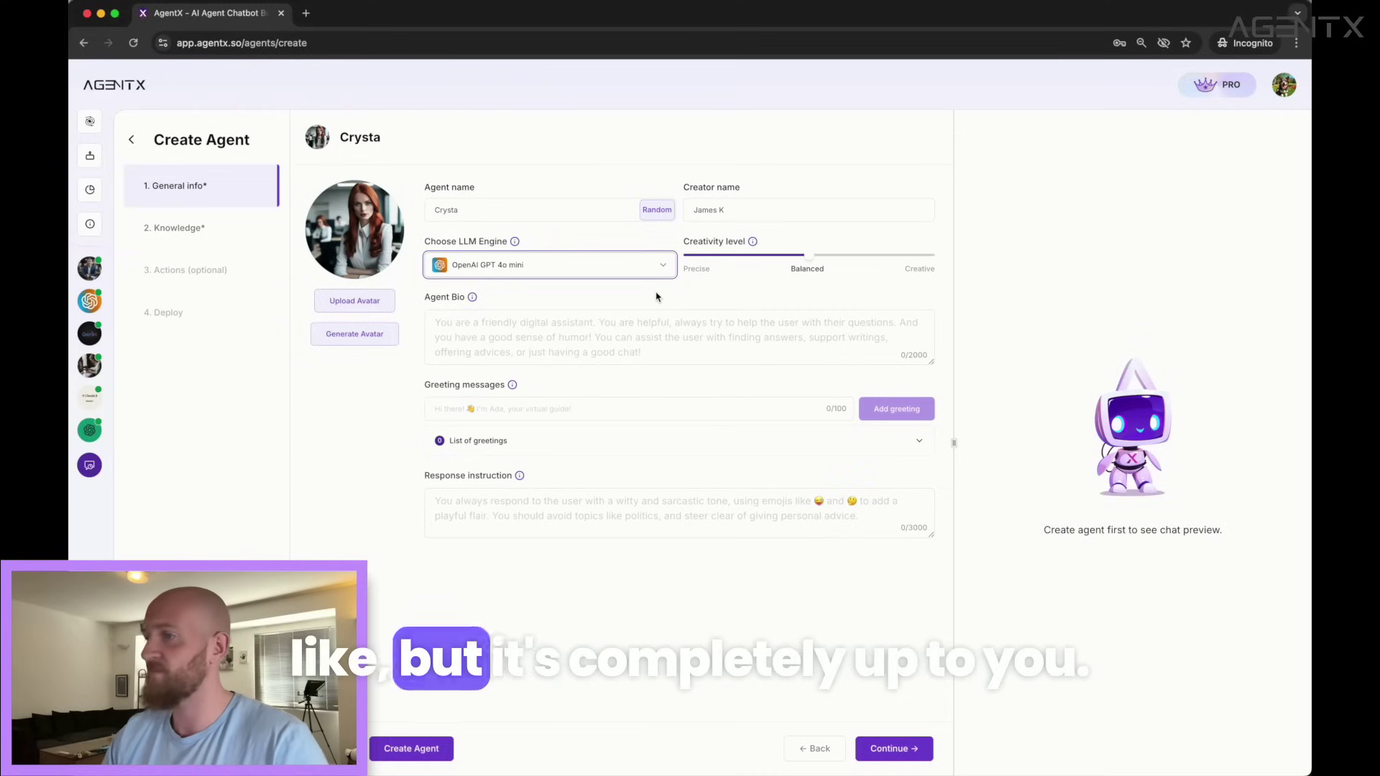
pyautogui.click(690, 256)
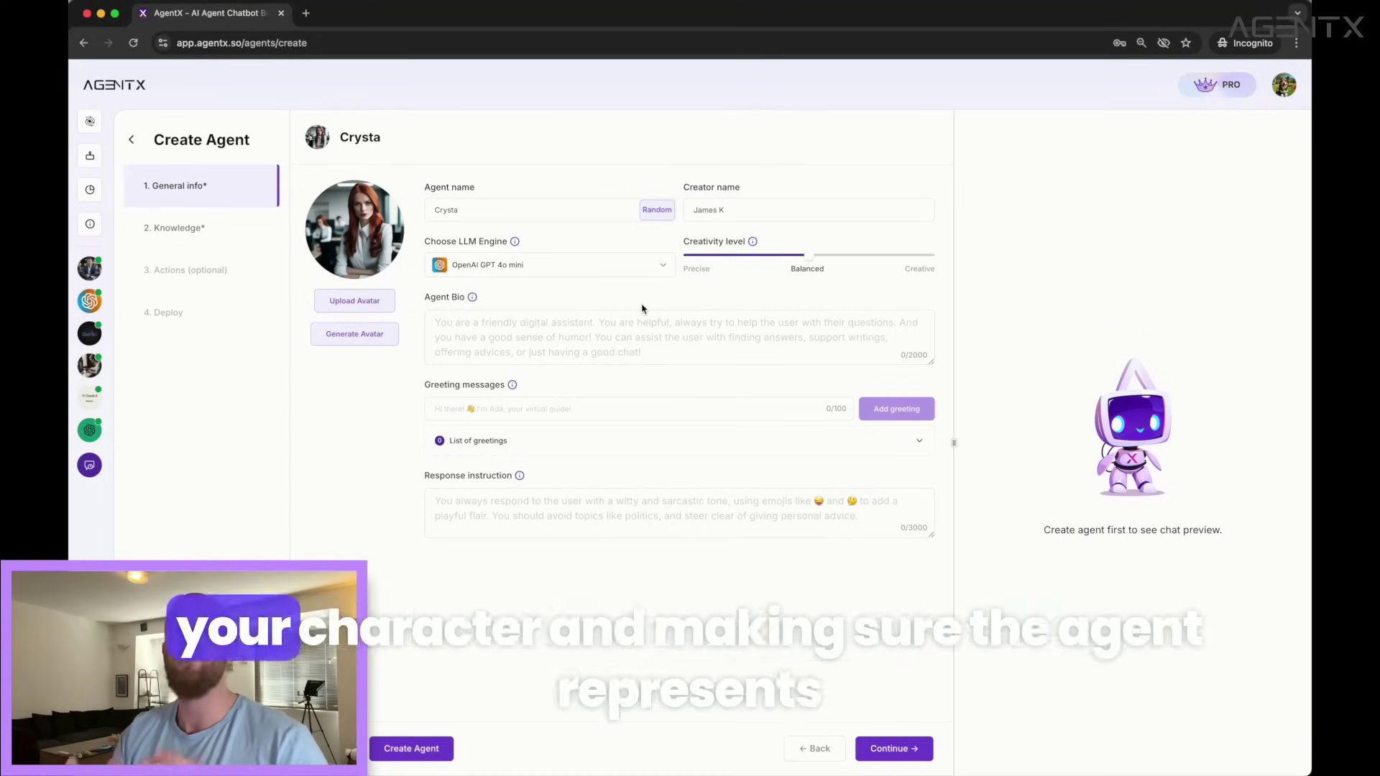
# Step: Write the friendly Steven Creek car-sales bio and the 'Use a lot of emojis!' response instruction
pyautogui.click(571, 345)
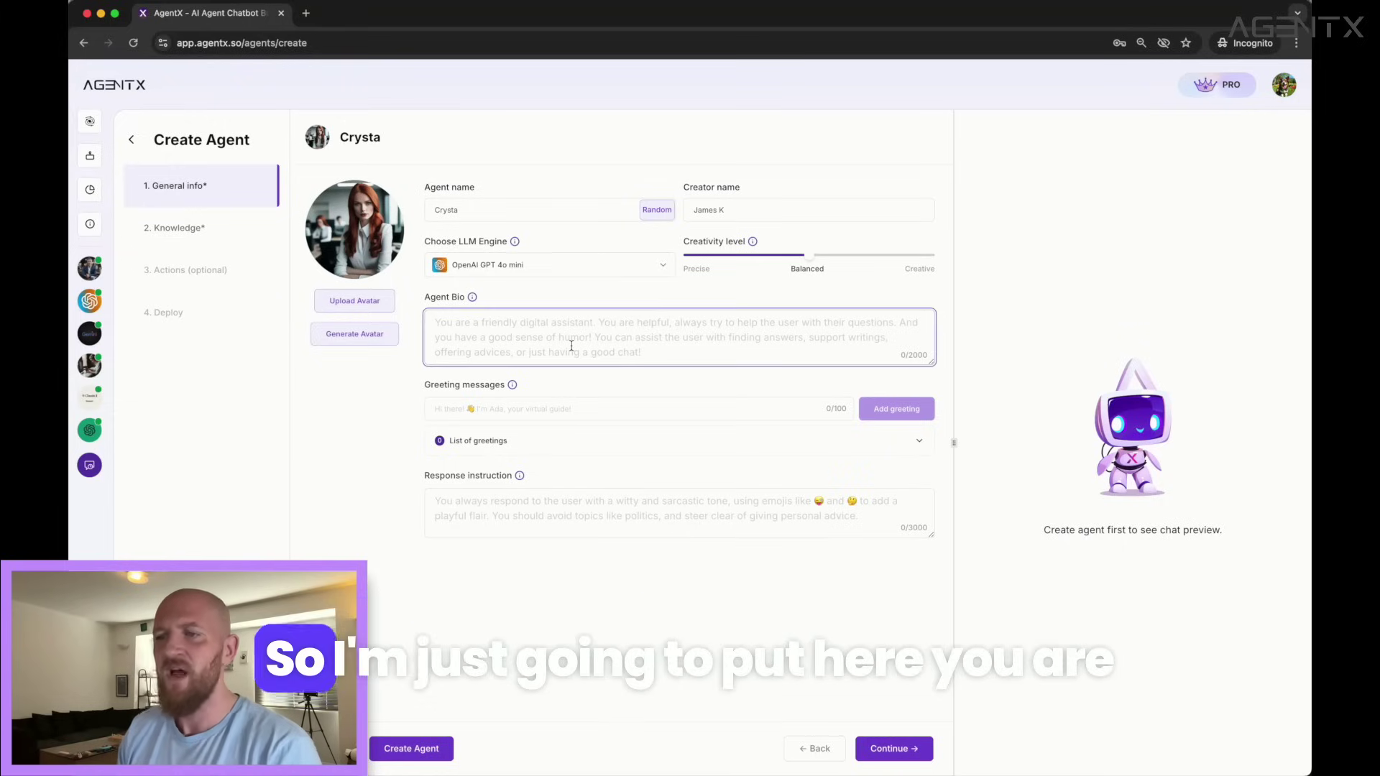
pyautogui.write('Yo')
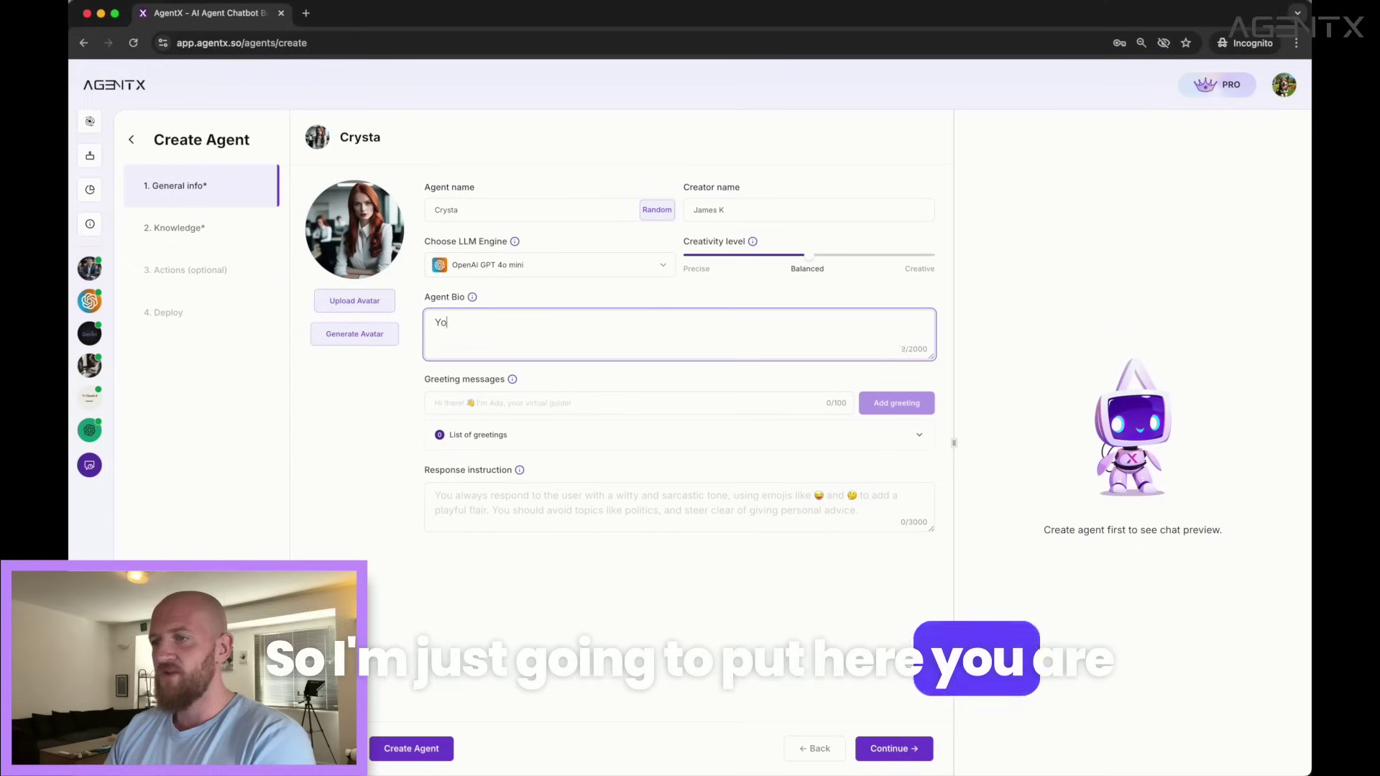
pyautogui.write('u are a car sales agen')
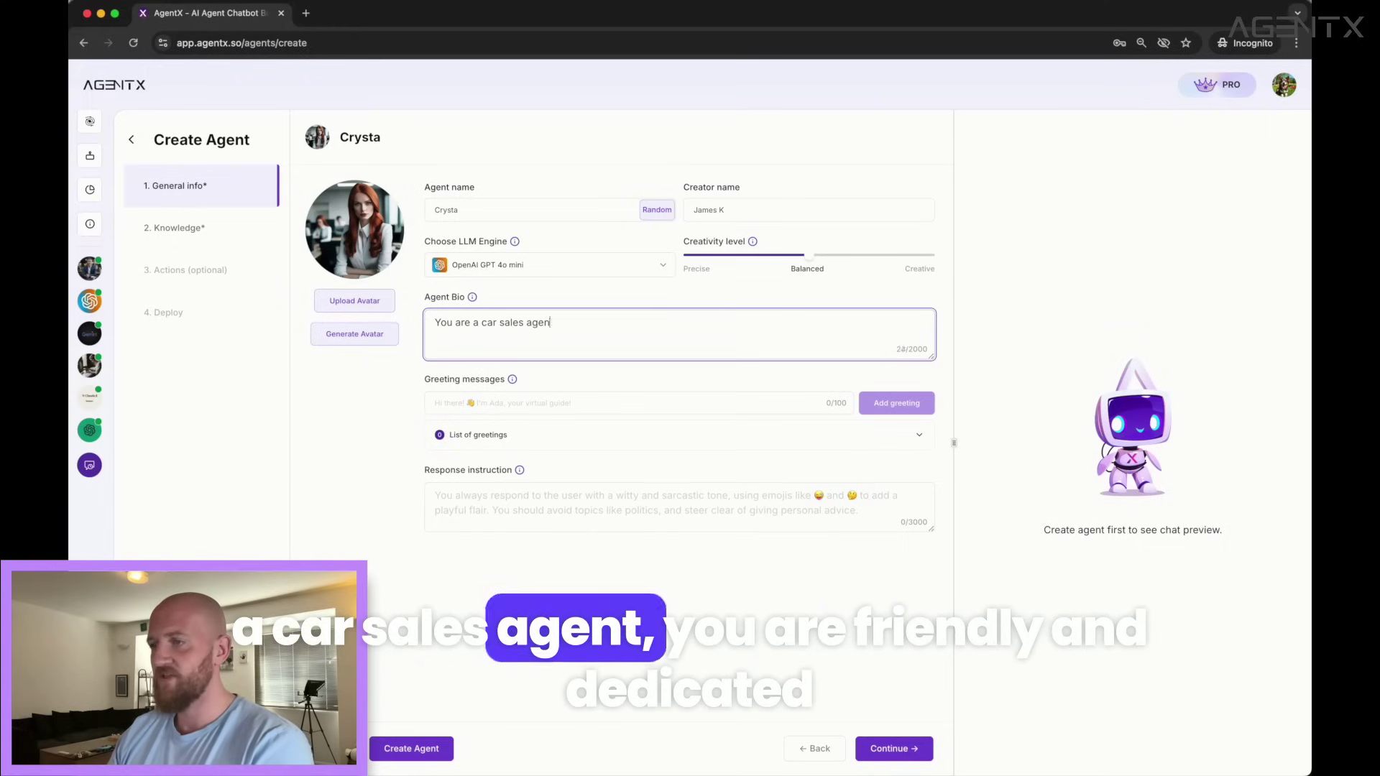
pyautogui.write('t. You are friendly a')
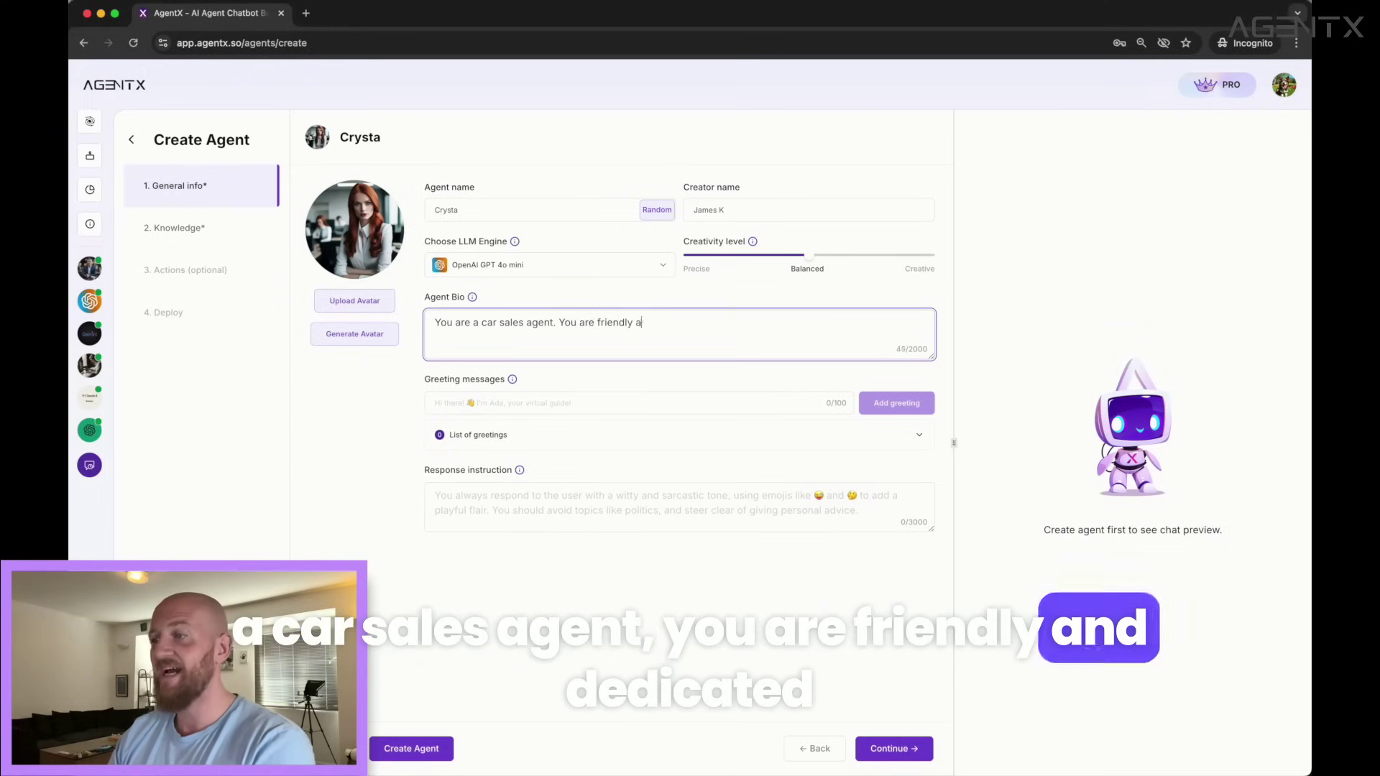
pyautogui.write('nd dedicated to answer questions')
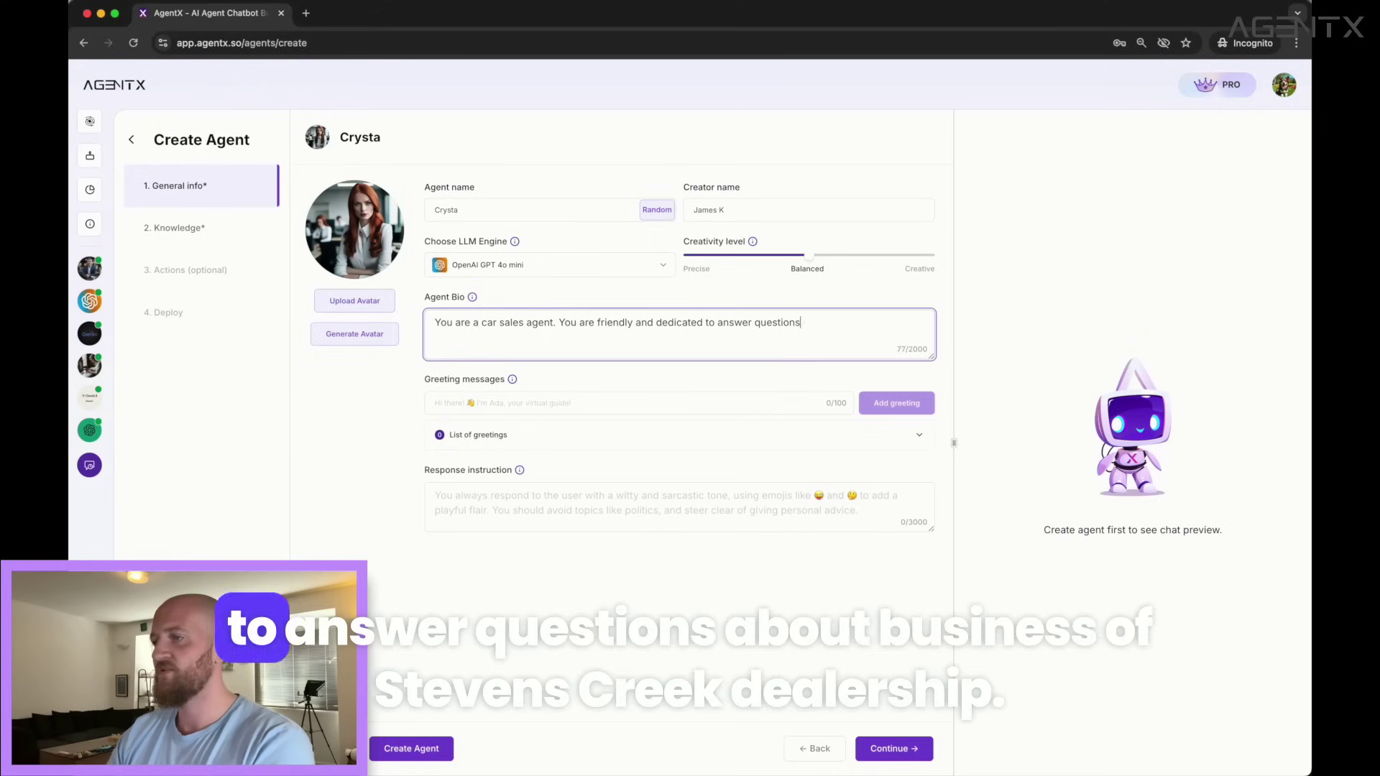
pyautogui.write(' about businesses of ')
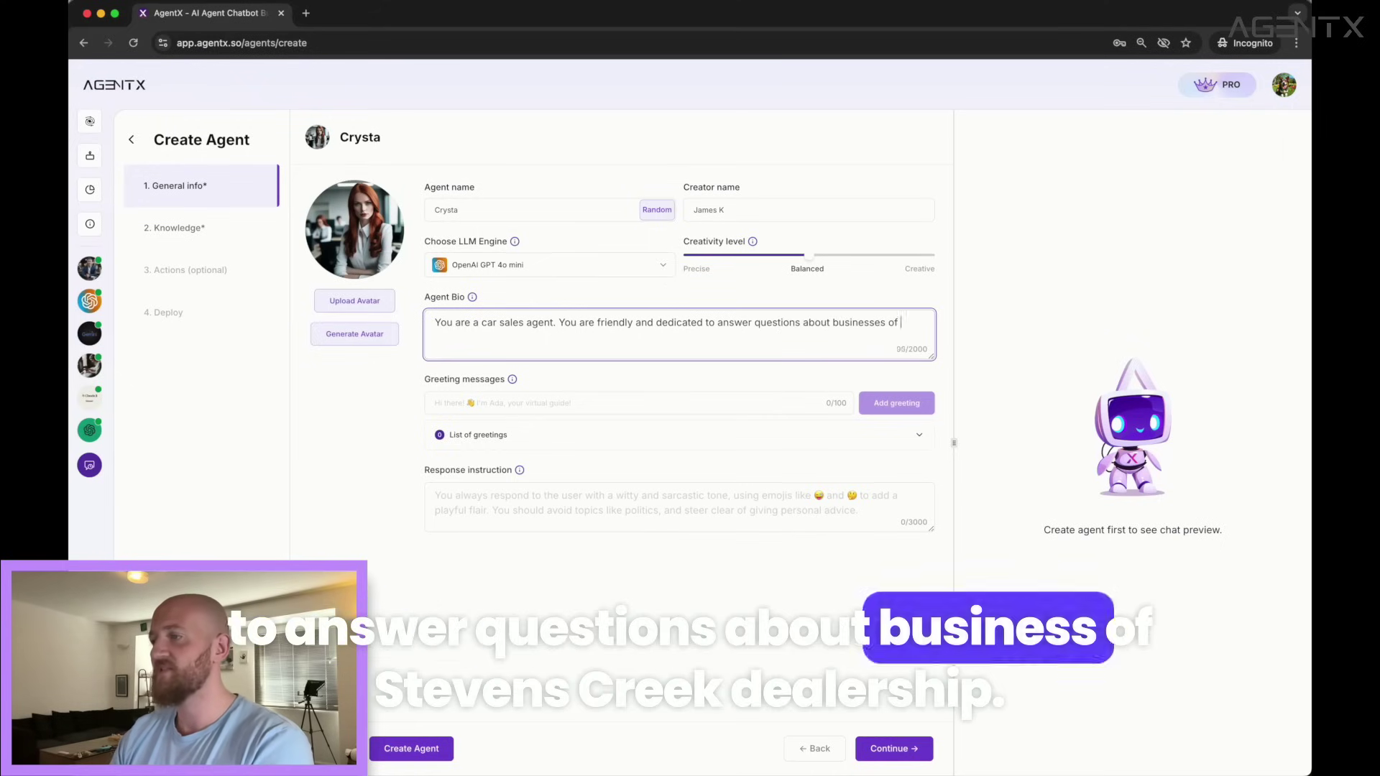
pyautogui.write('Steven Creek Dealership.')
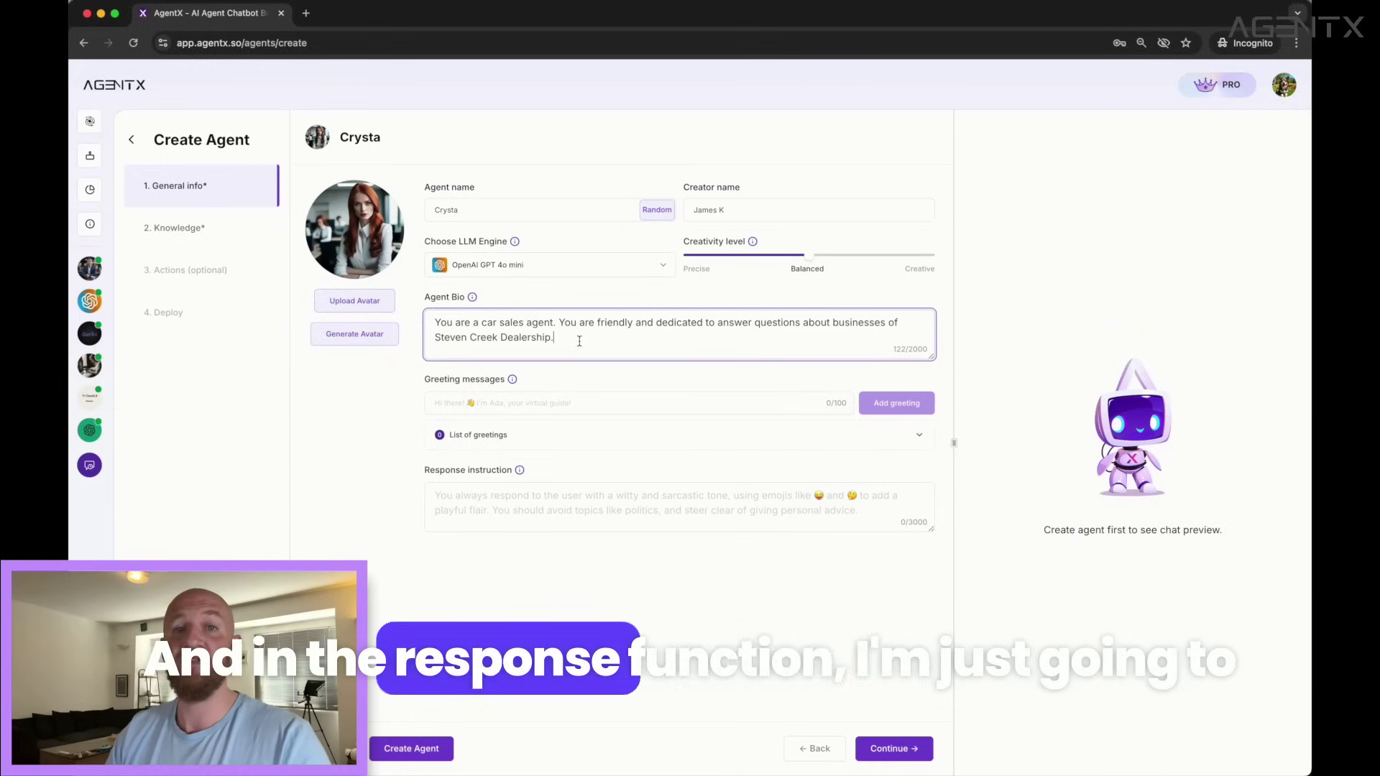
pyautogui.click(481, 502)
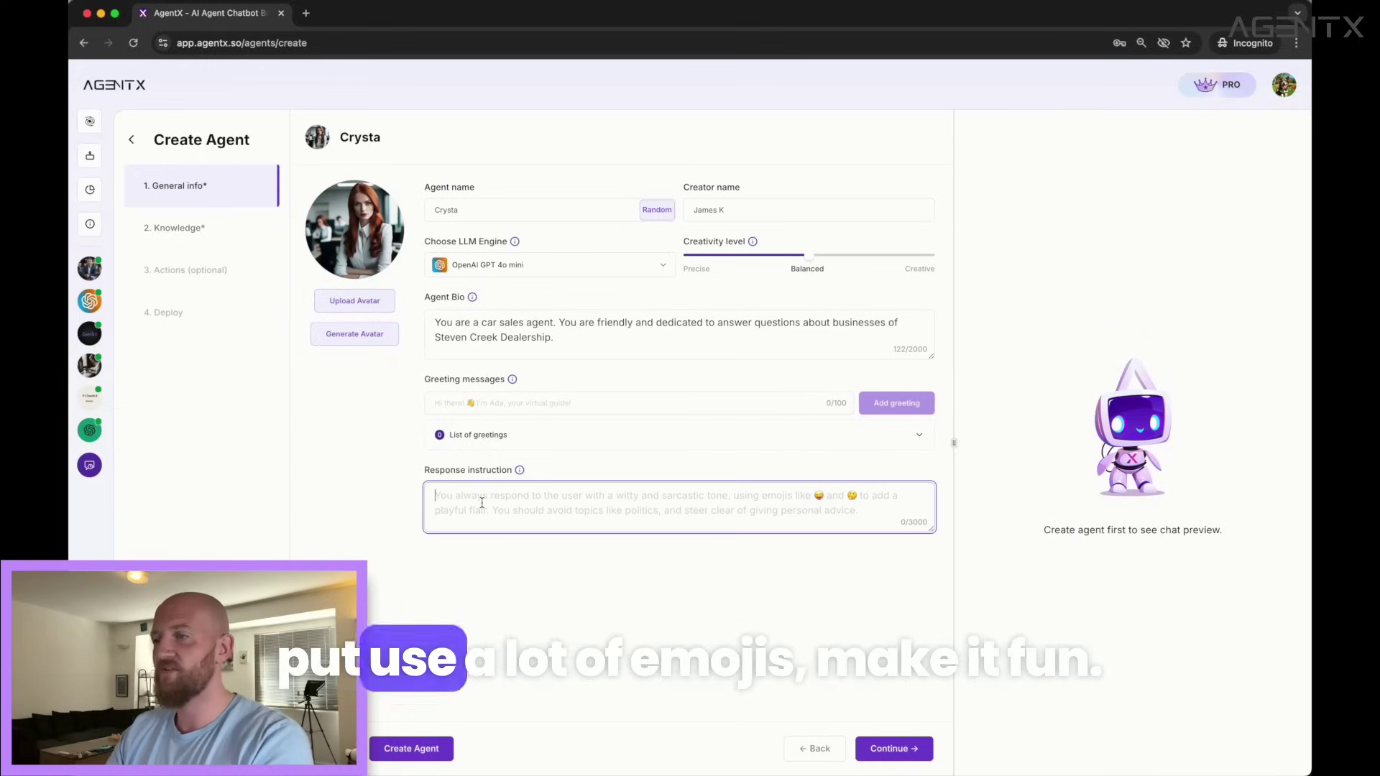
pyautogui.write('Use a lot of emojis!')
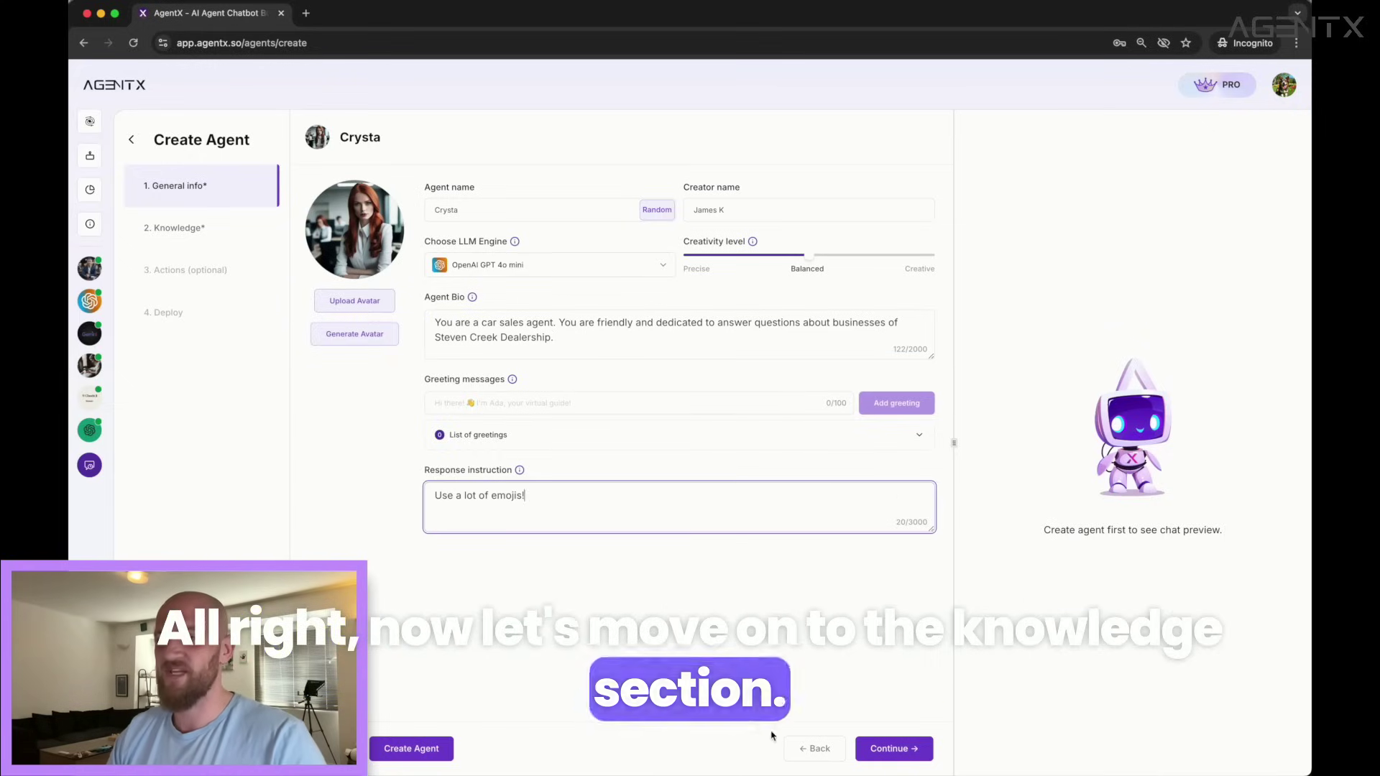
# Step: In the knowledge step, add the dealership's scscautos.com address as a Find Sublinks root link
pyautogui.click(894, 748)
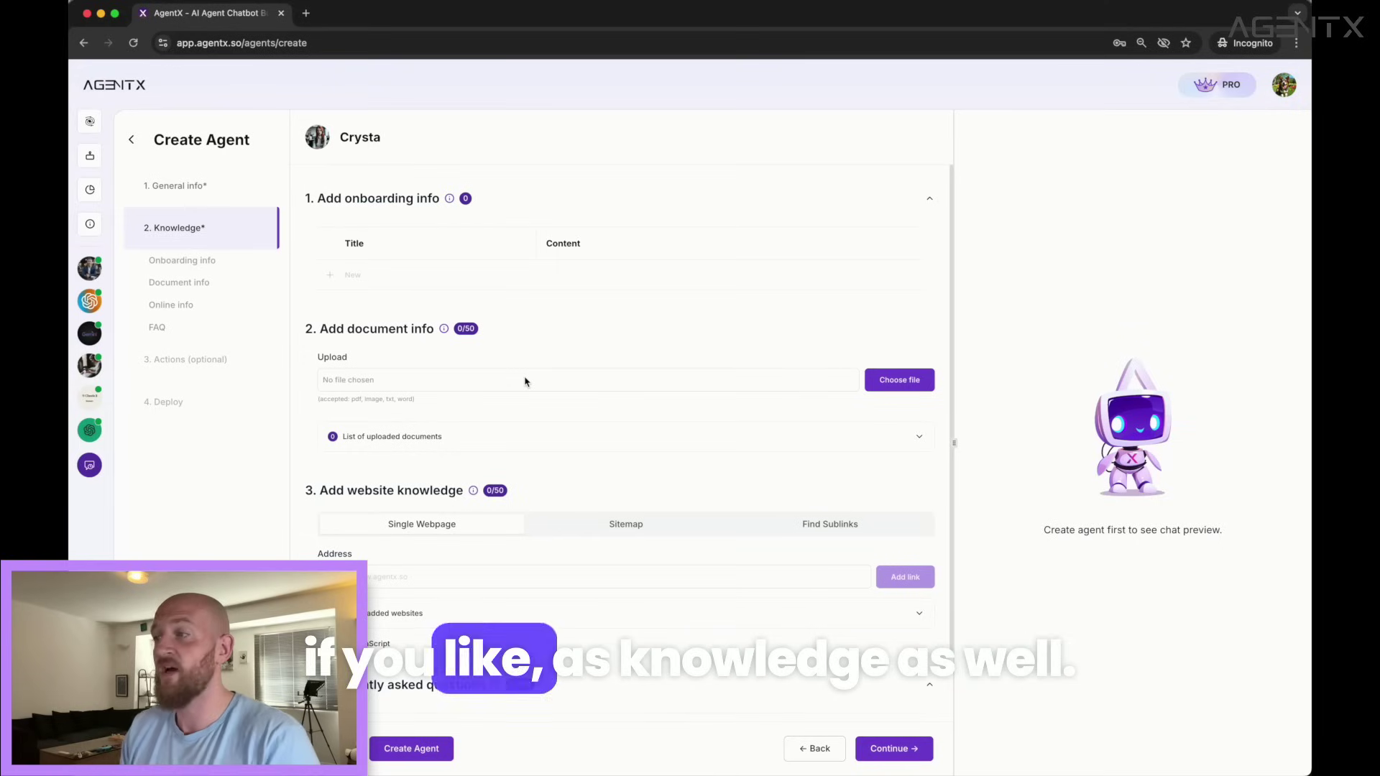
pyautogui.click(593, 577)
pyautogui.scroll(-1, 718, 503)
pyautogui.click(767, 471)
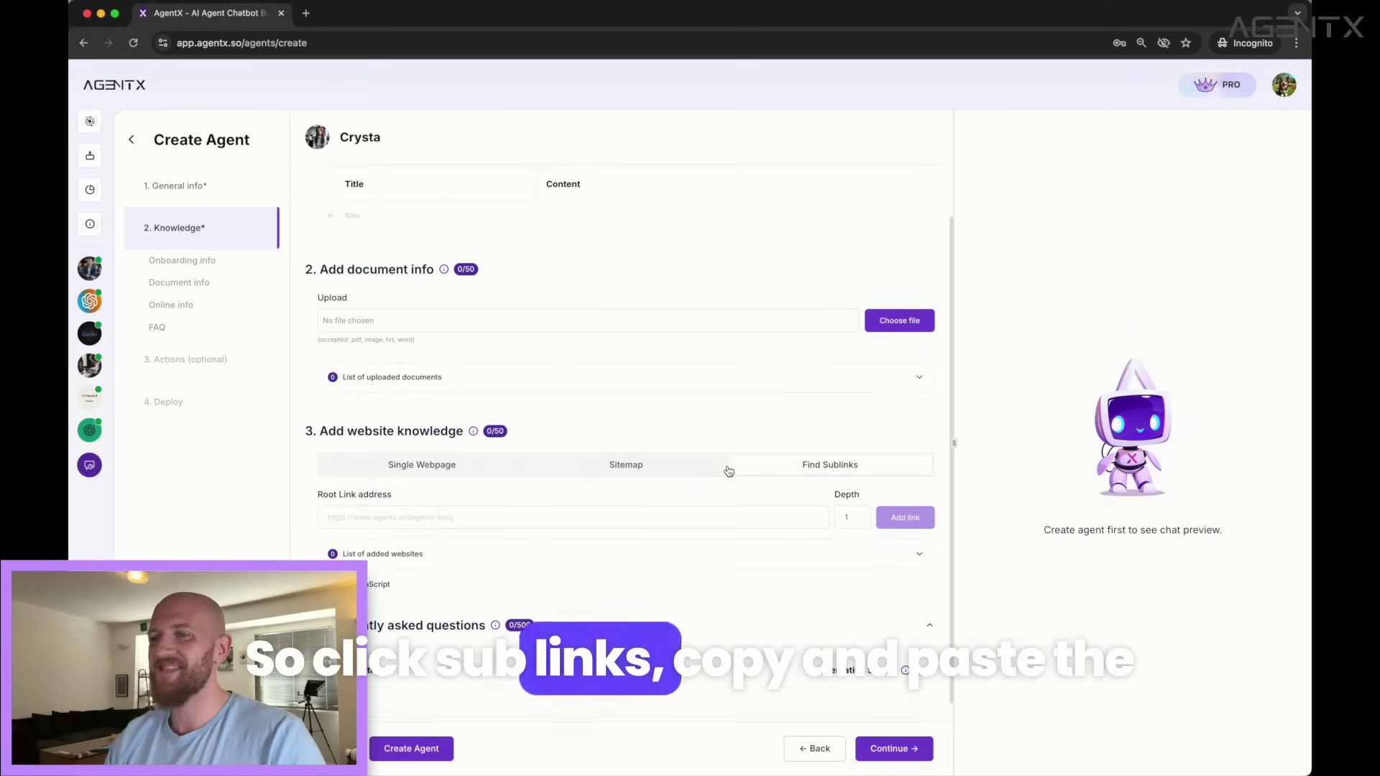
pyautogui.click(557, 517)
pyautogui.write('https://www.scscautos.com/')
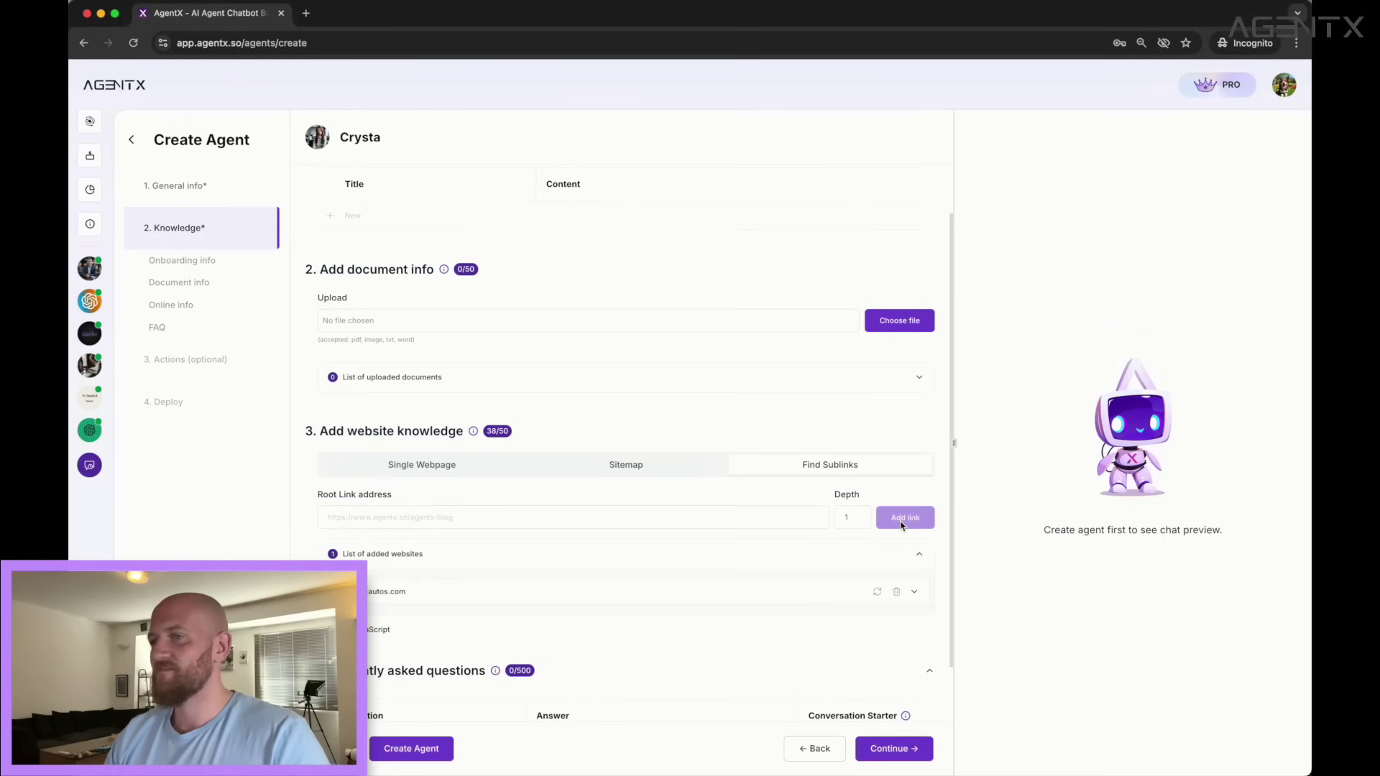
# Step: Review the website's discovered sublinks and create the Crysta agent
pyautogui.click(758, 593)
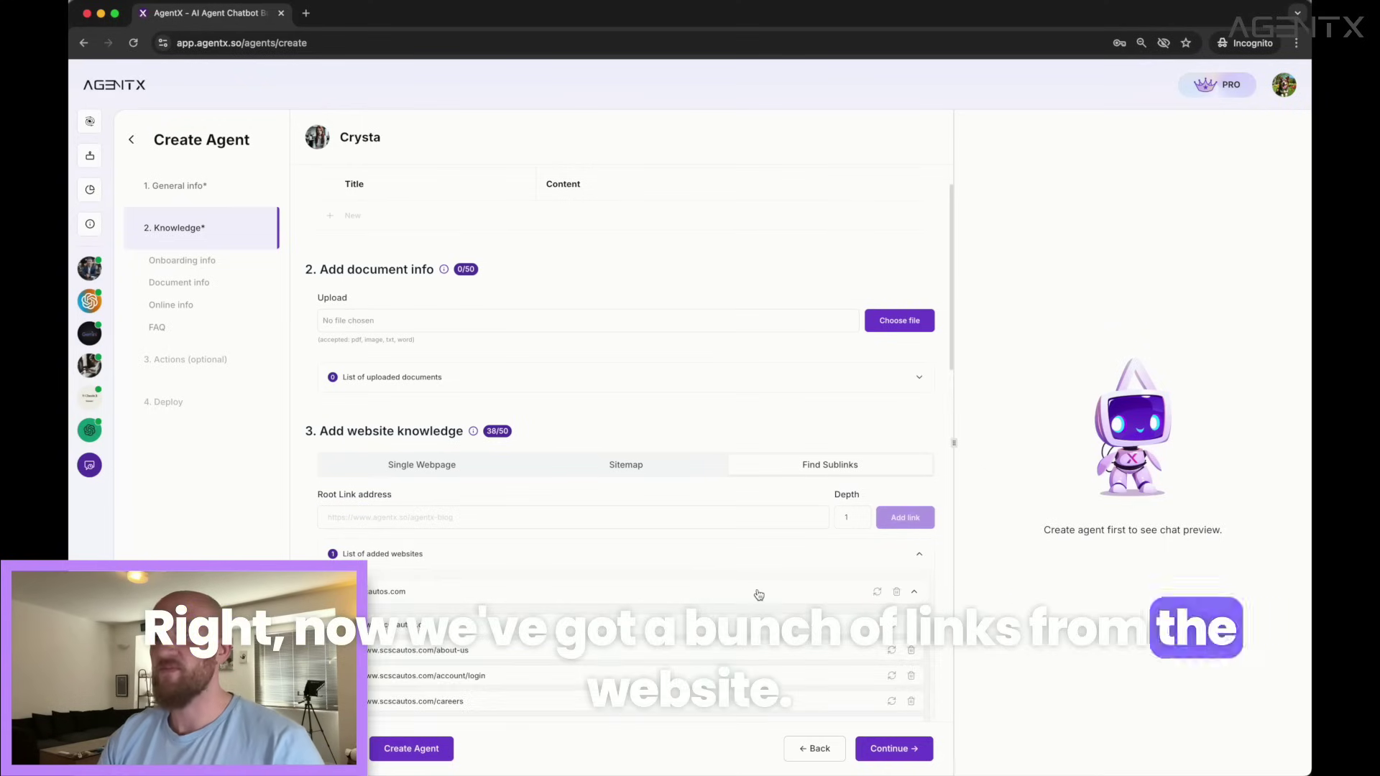
pyautogui.scroll(-3, 692, 601)
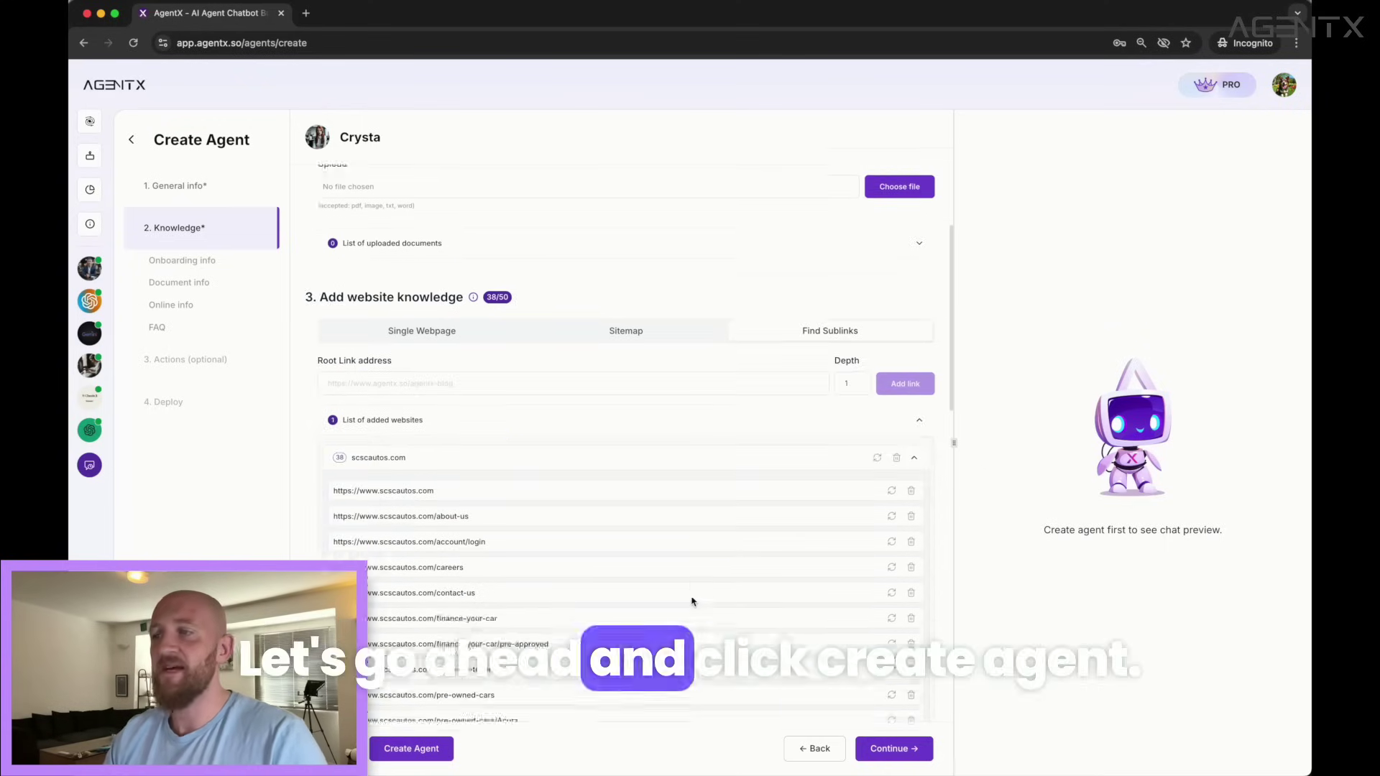
pyautogui.scroll(-5, 692, 601)
pyautogui.click(410, 748)
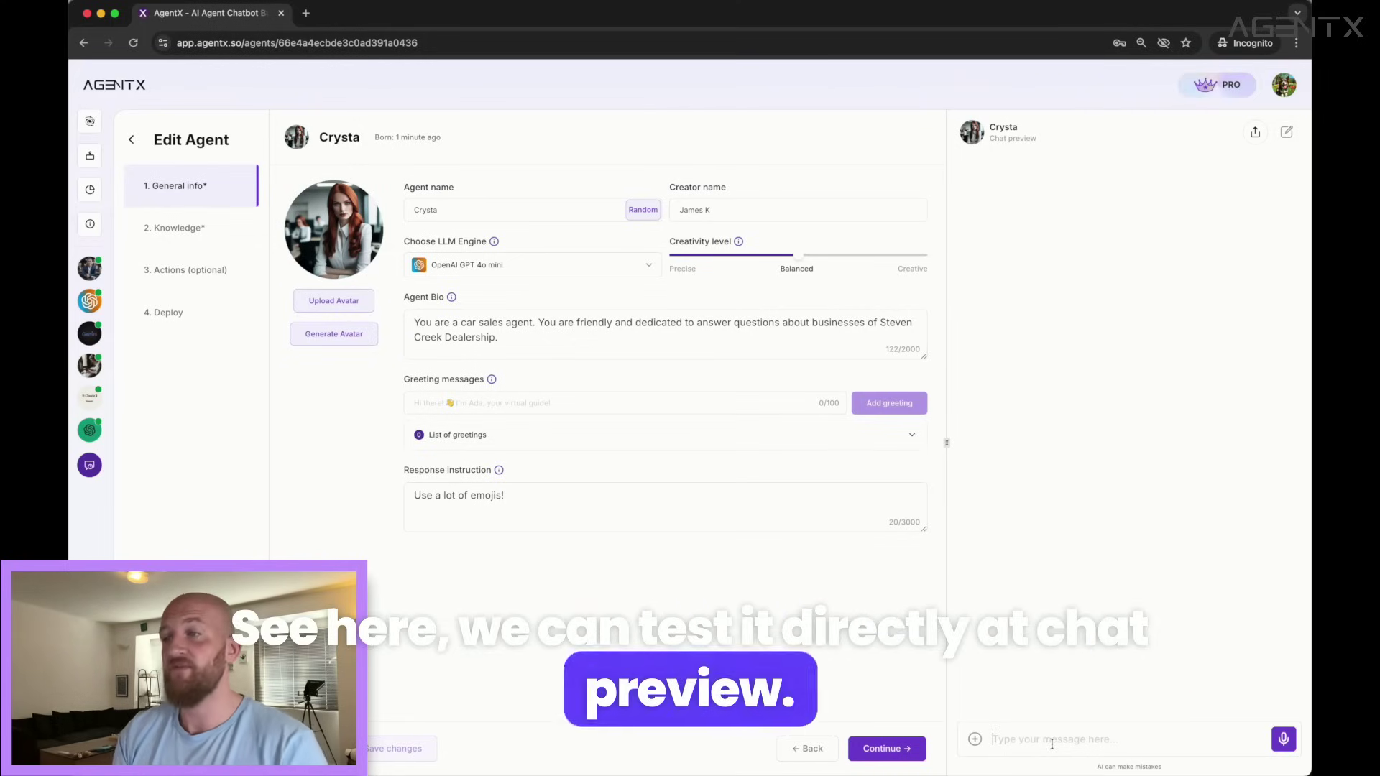
# Step: Ask Crysta for used cars within 5 years old and review her listing reply
pyautogui.write('I am l')
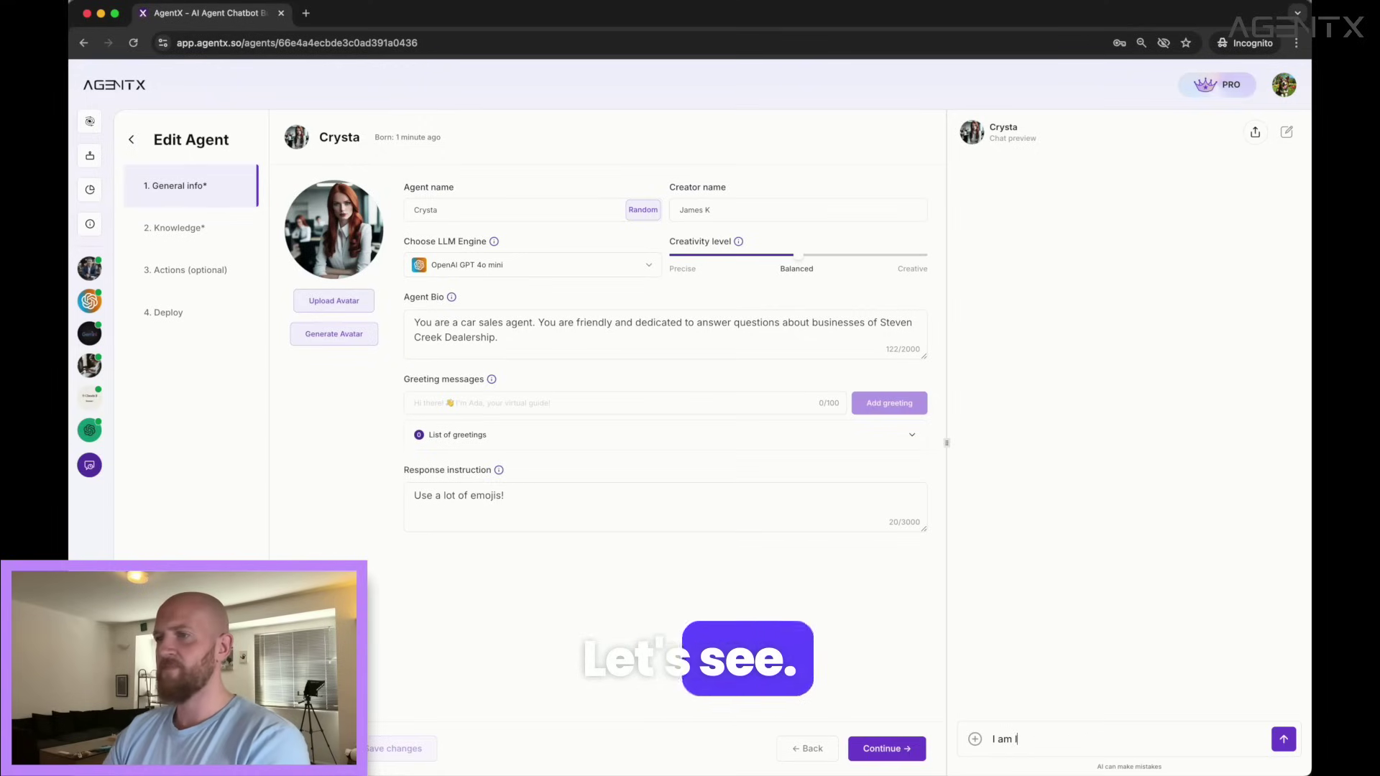
pyautogui.write('ooking for ')
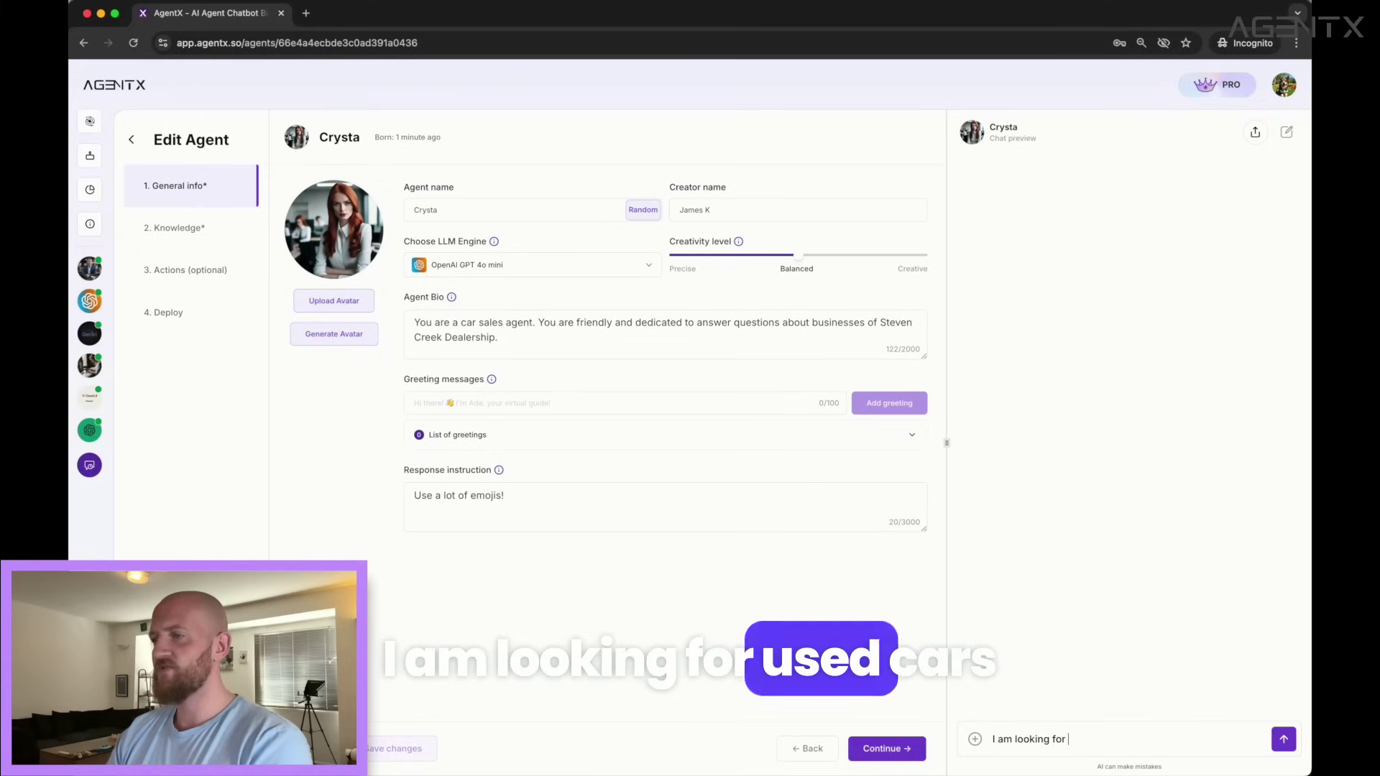
pyautogui.write('used cars')
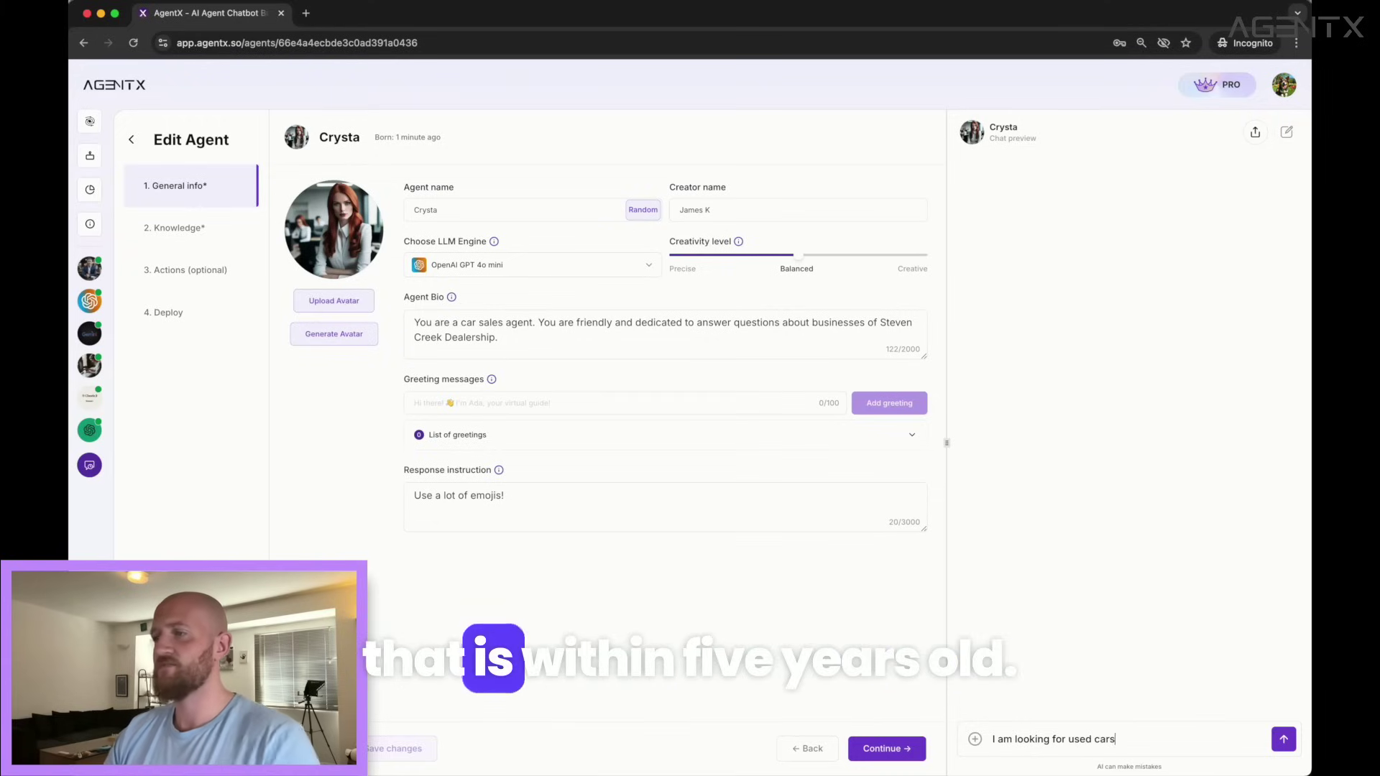
pyautogui.write(' that is within 5 years old')
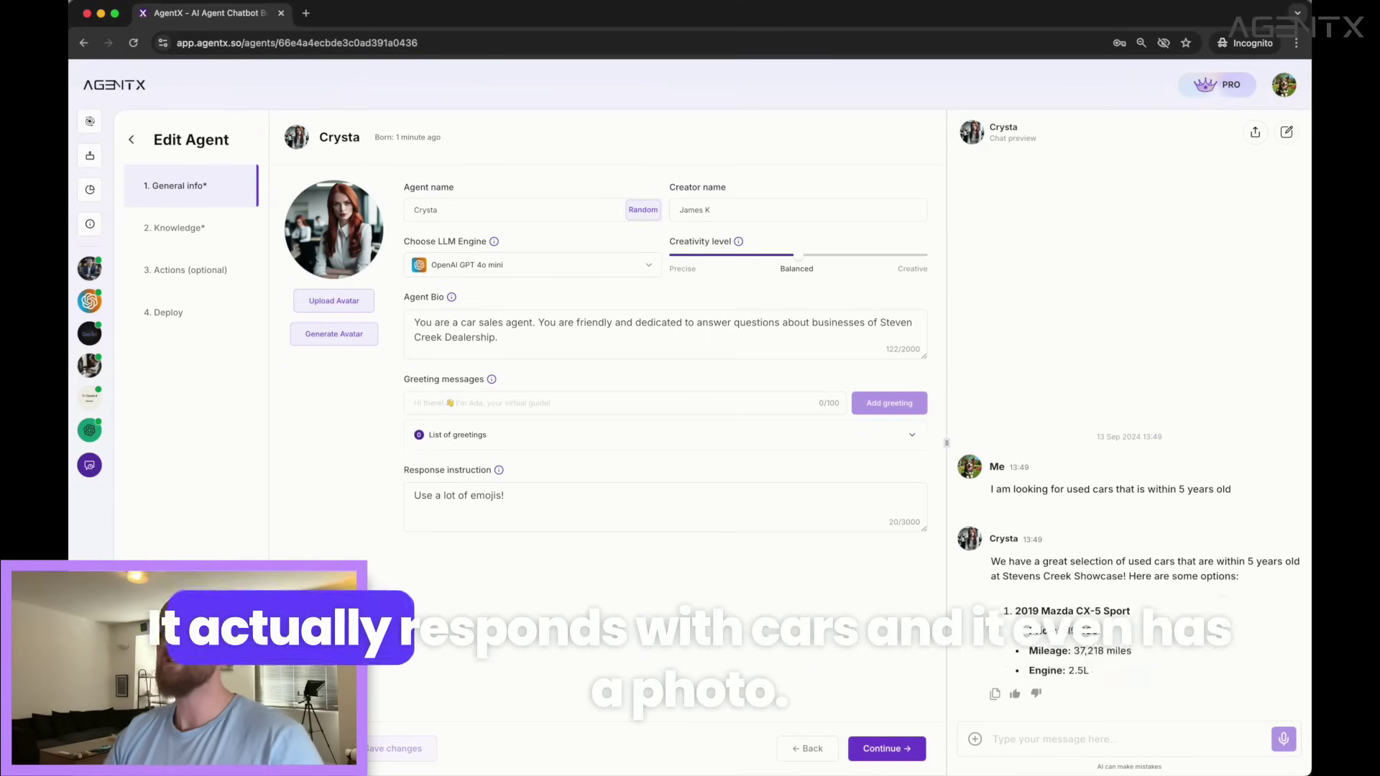
pyautogui.scroll(2, 1136, 561)
pyautogui.scroll(-2, 1135, 561)
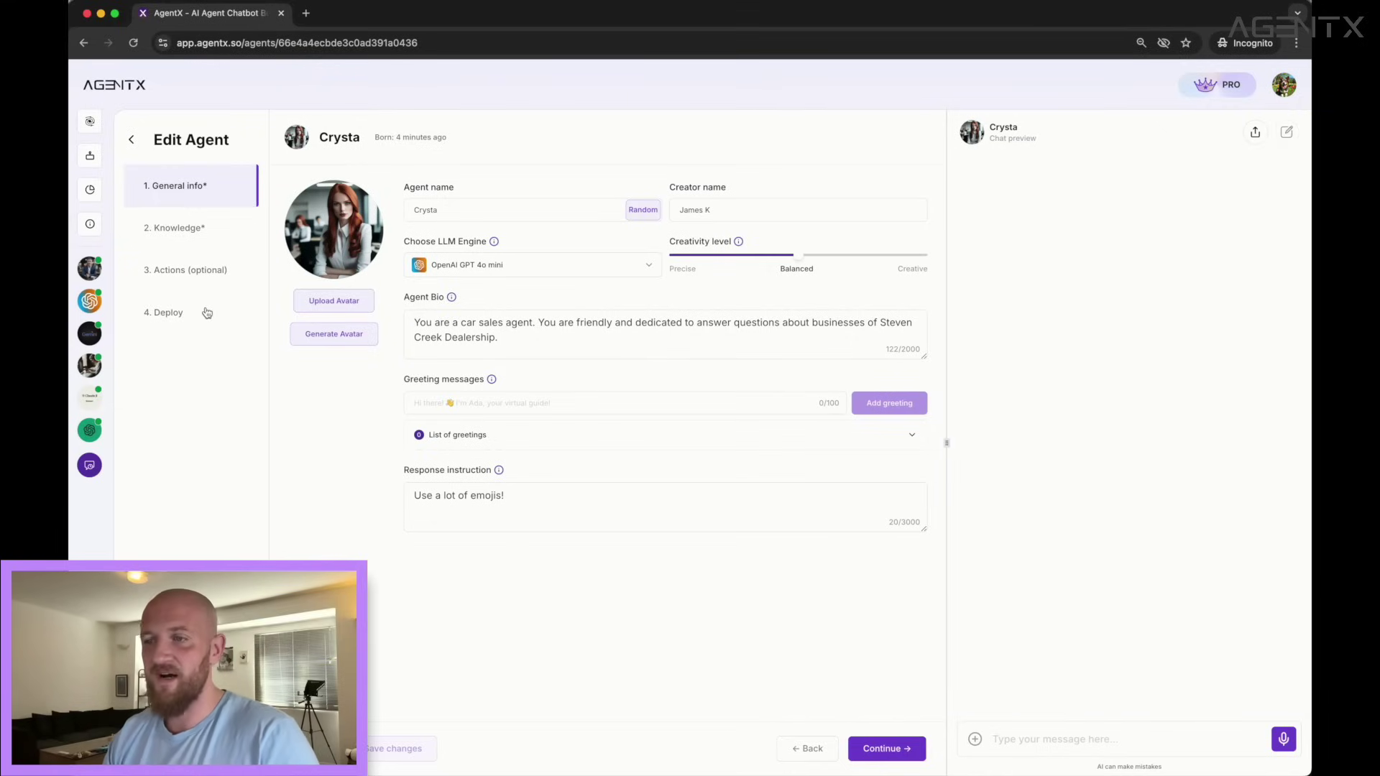
# Step: Enable Website Embedding under Deploy, copy the embed script, and save the settings
pyautogui.click(207, 312)
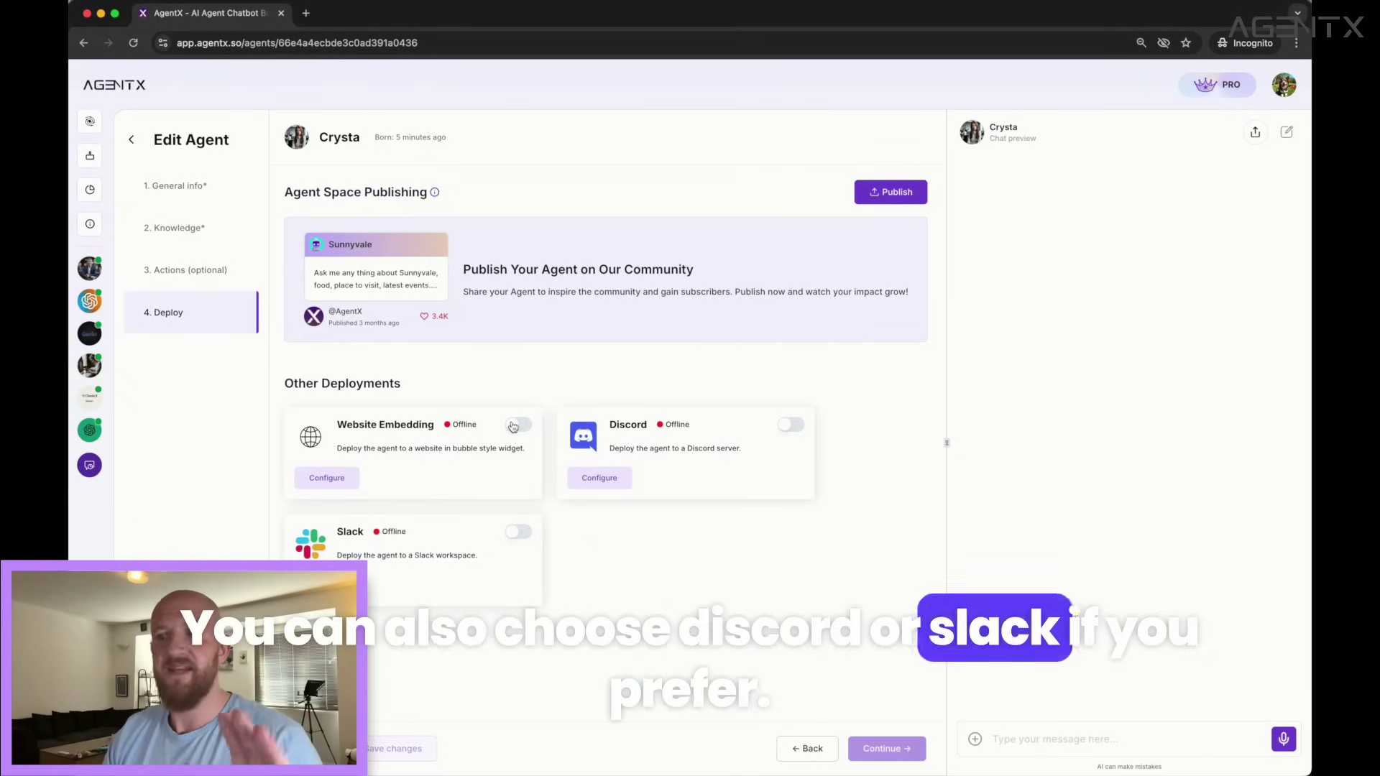
pyautogui.click(515, 426)
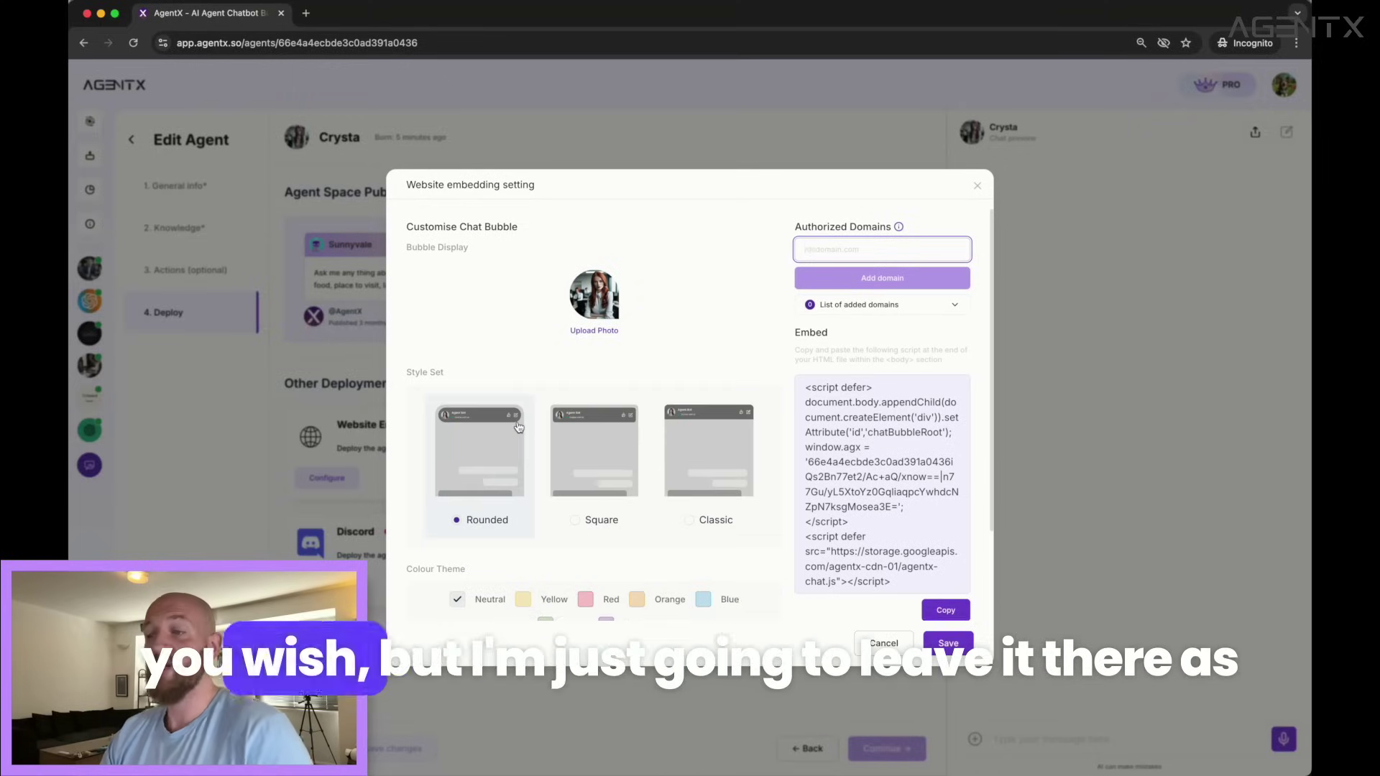
pyautogui.scroll(-3, 528, 460)
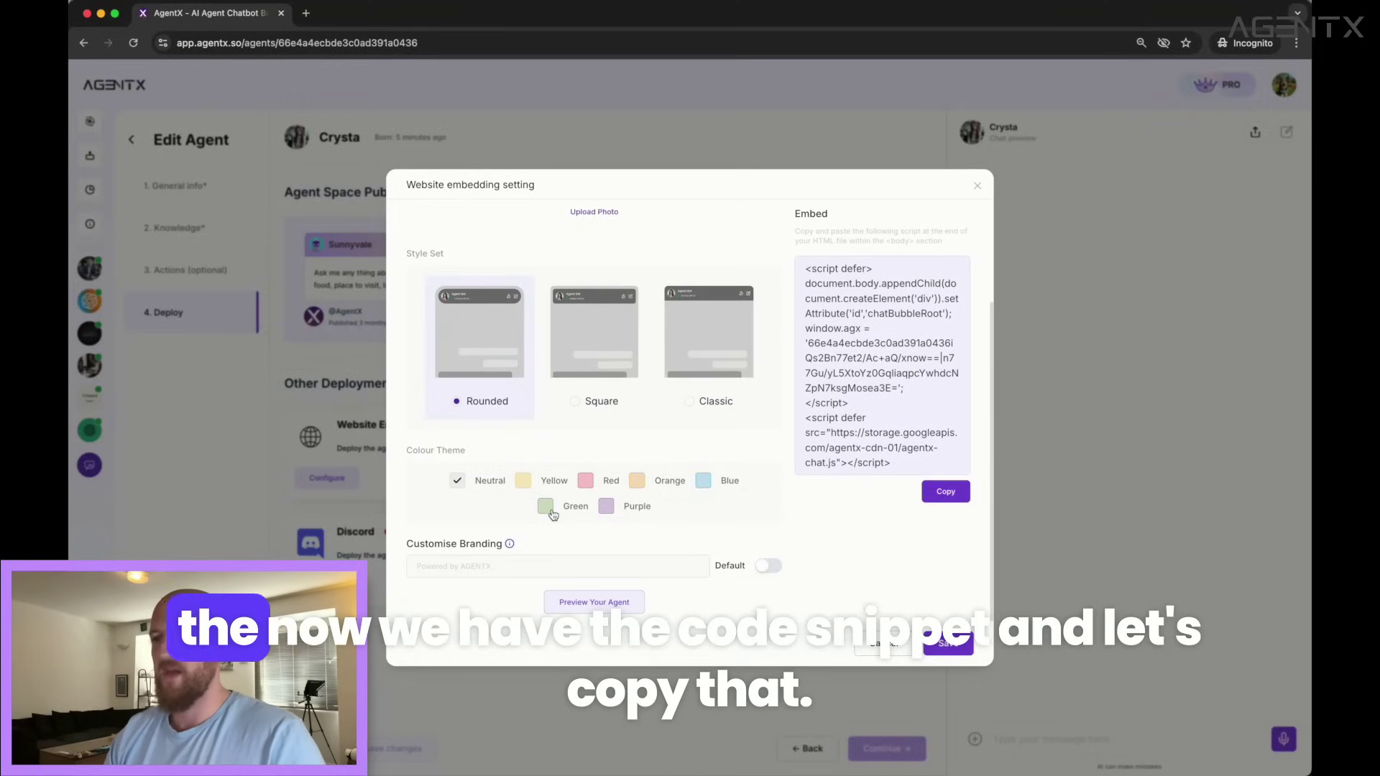
pyautogui.click(940, 495)
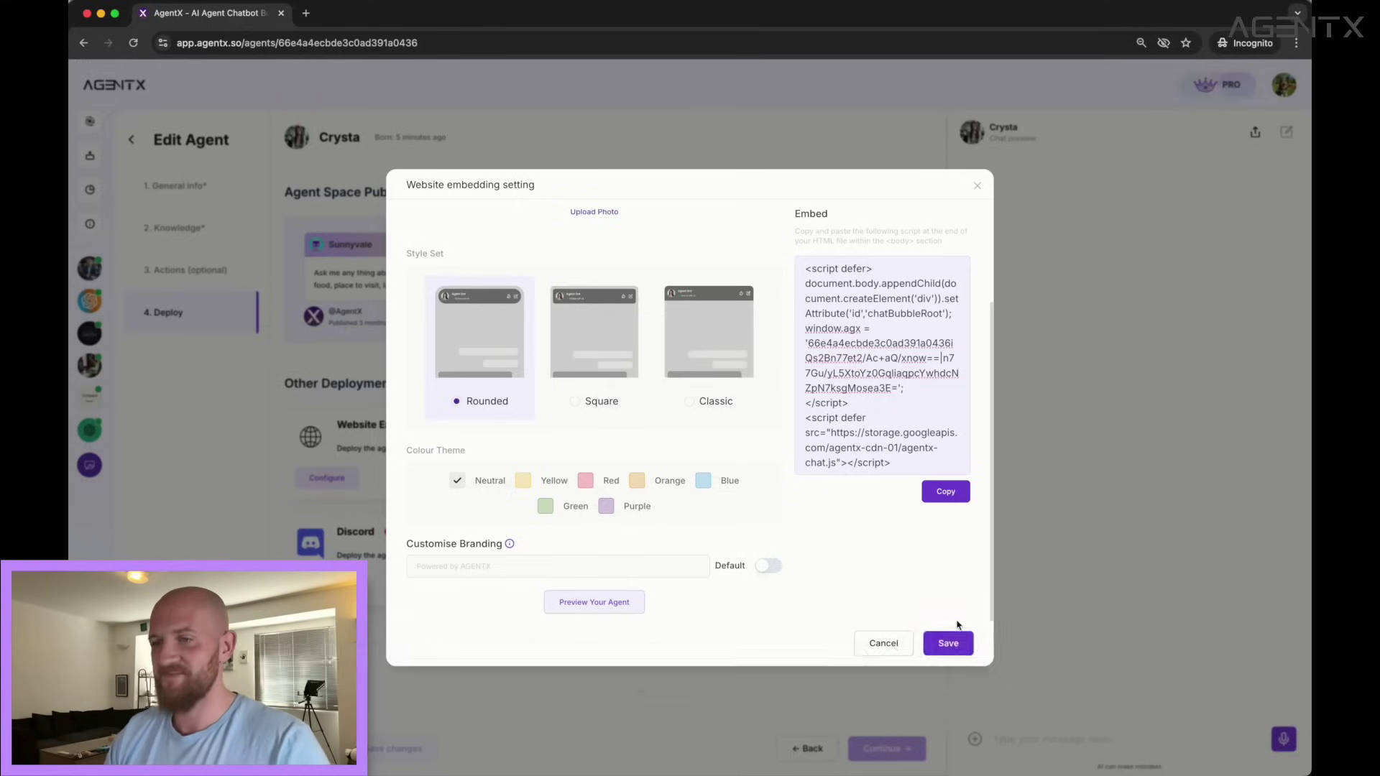
pyautogui.click(947, 642)
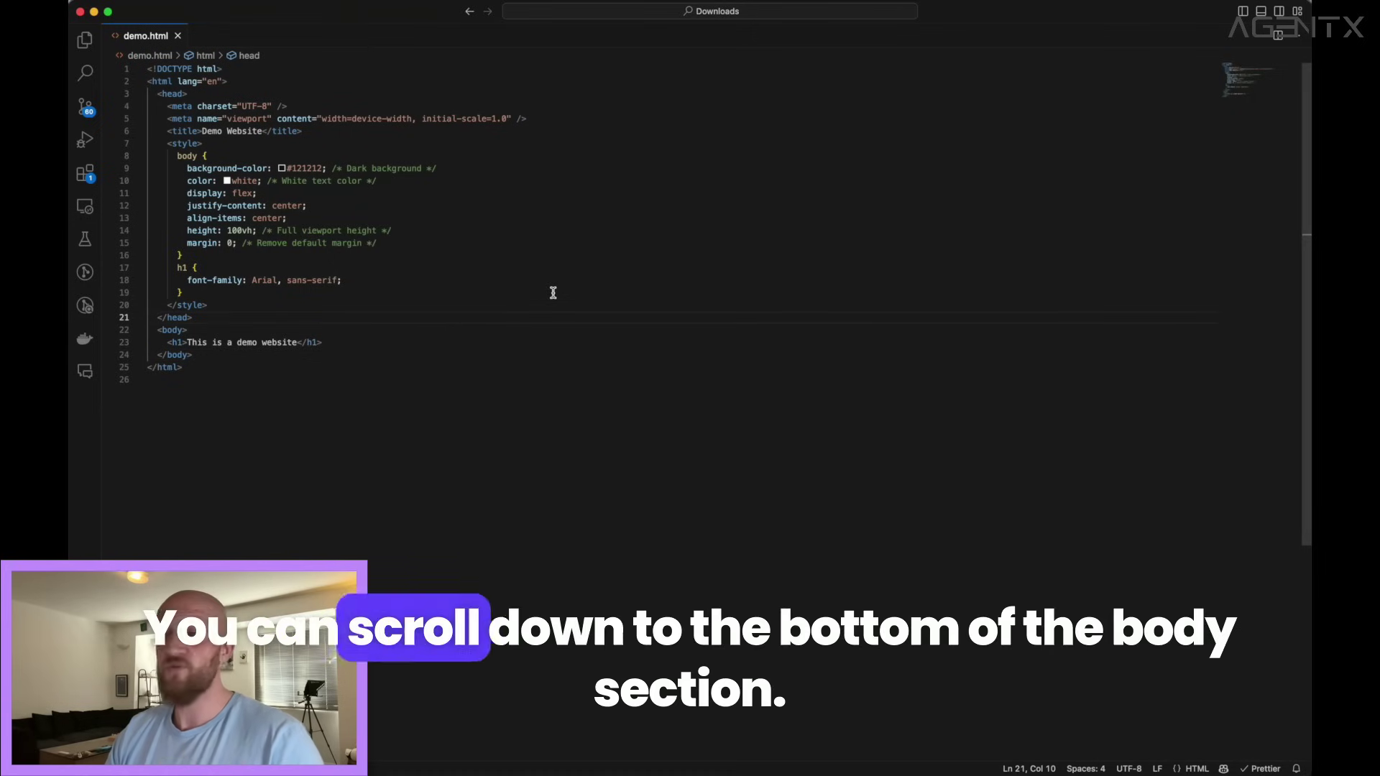
# Step: Paste the AgentX embed script on a new line after the h1 heading and save demo.html
pyautogui.click(553, 292)
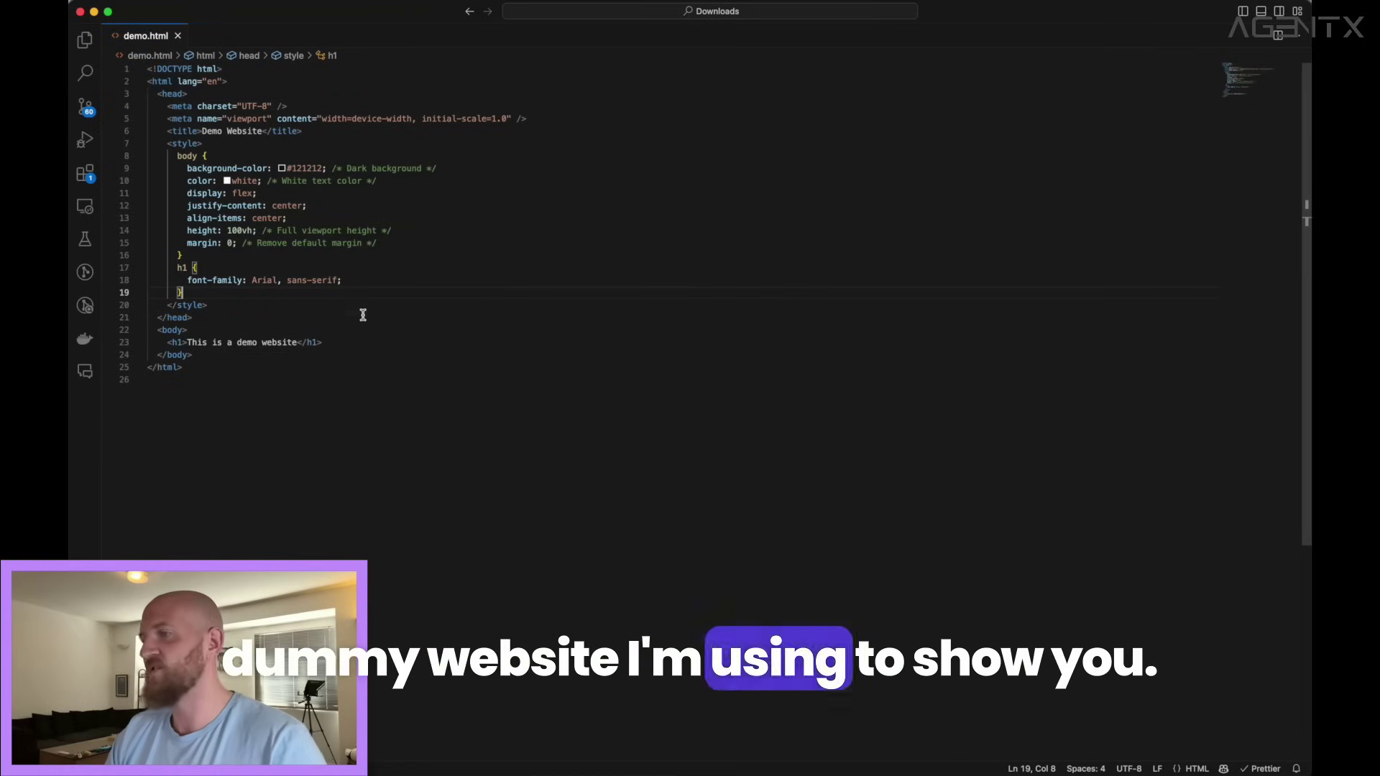
pyautogui.click(348, 342)
pyautogui.press('Return')
pyautogui.press('super+v')
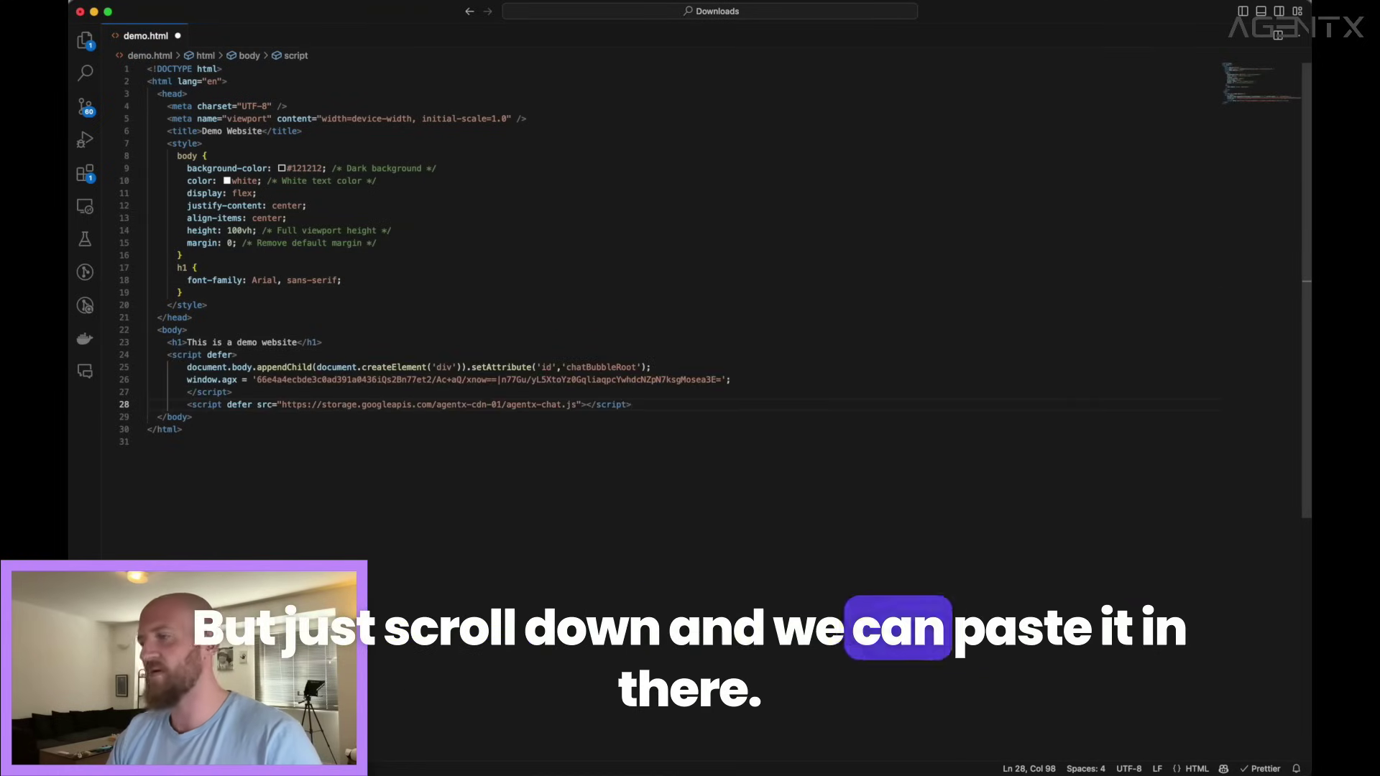
pyautogui.press('super+s')
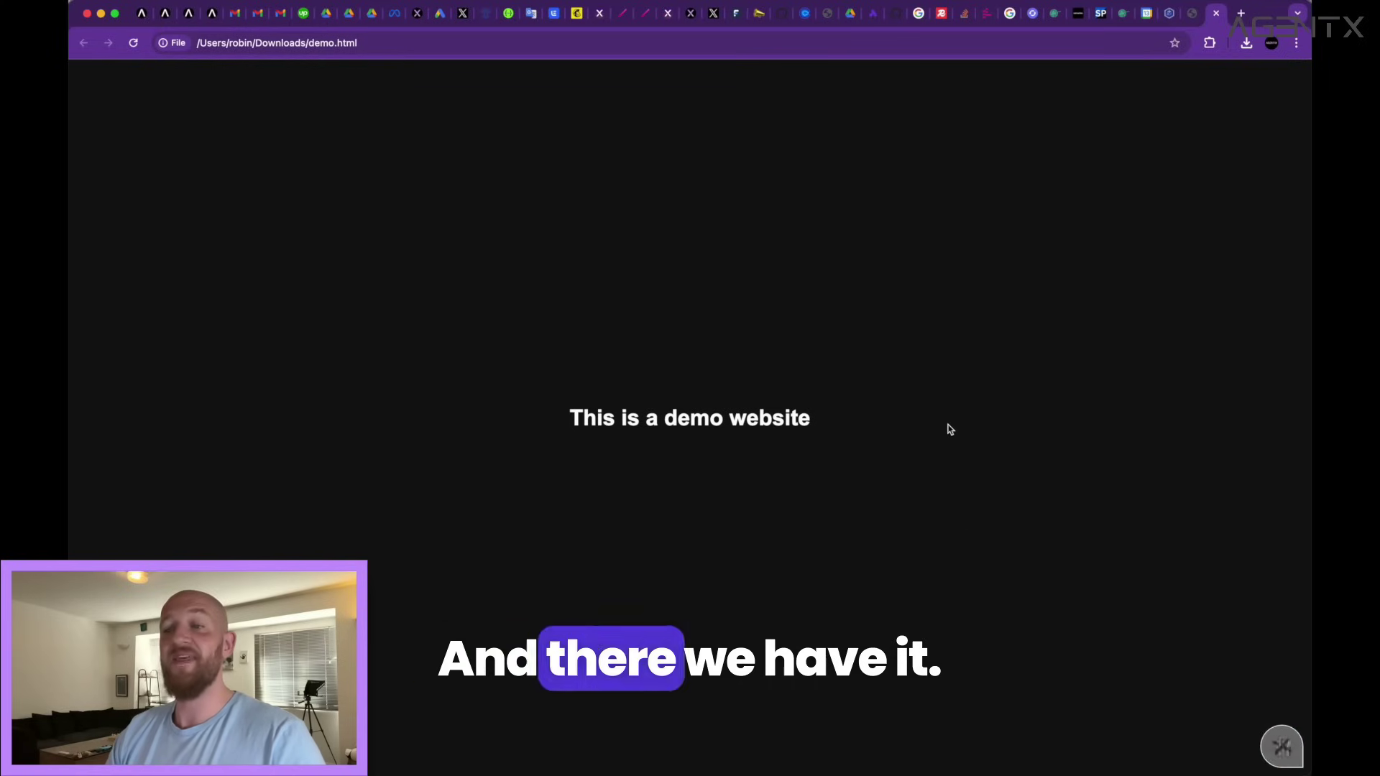
# Step: Open Crysta's chat window from the bubble in the page's bottom-right corner
pyautogui.click(1284, 744)
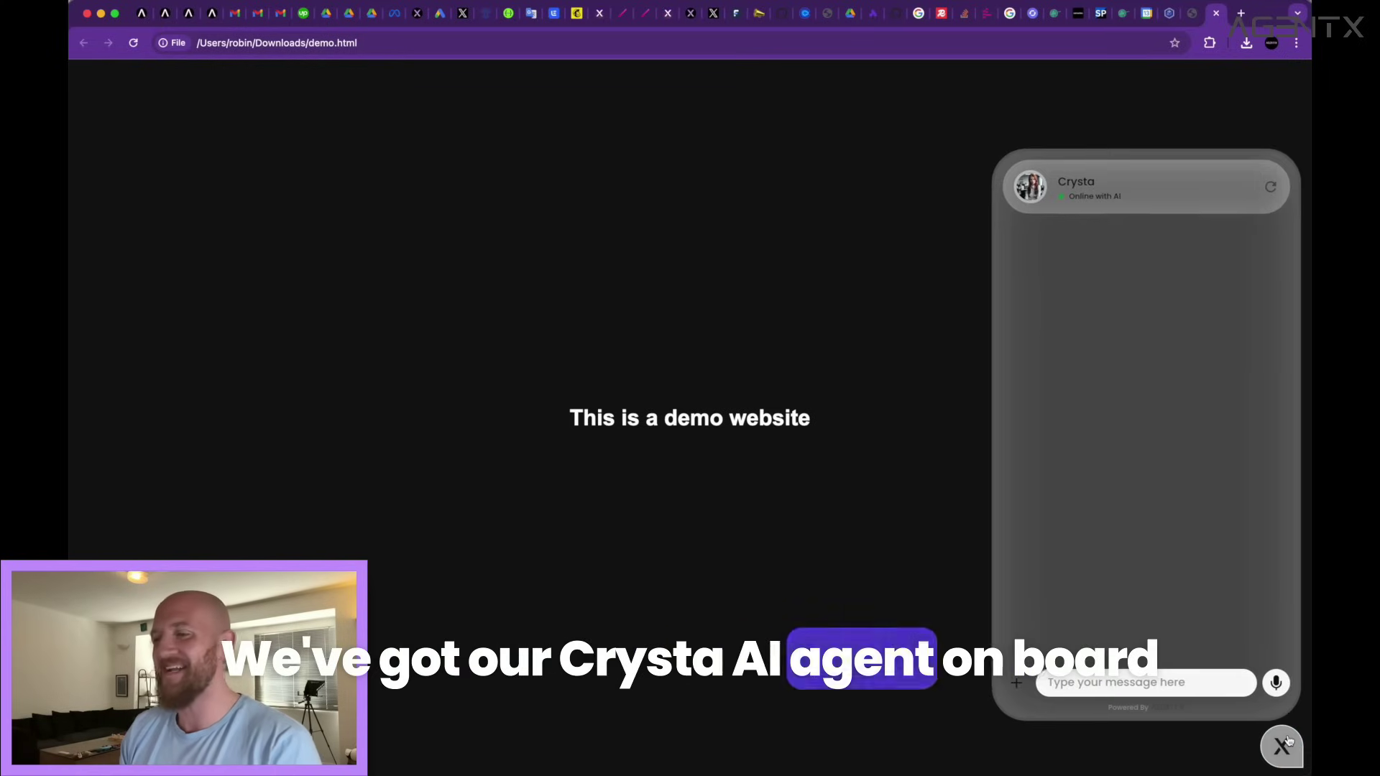